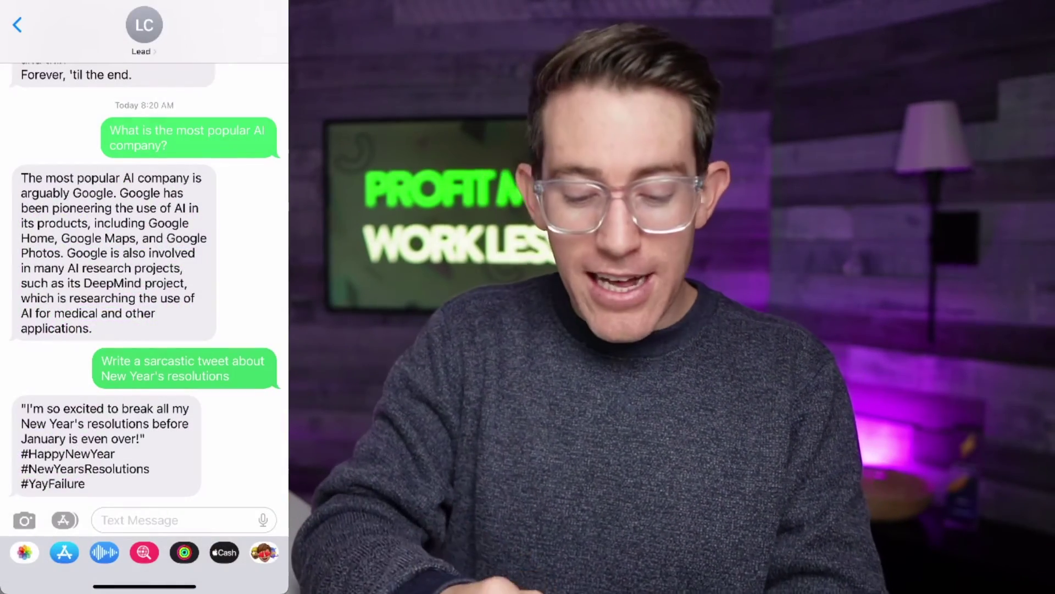
- Send the text message "Hey" in the open Lead conversation
left_click(174, 519)
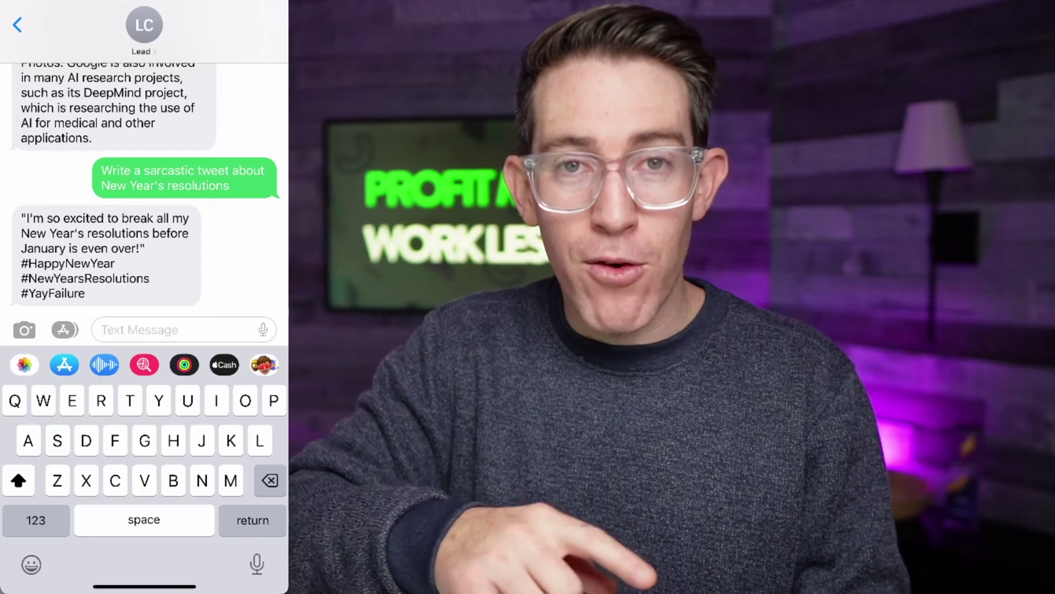
left_click(100, 330)
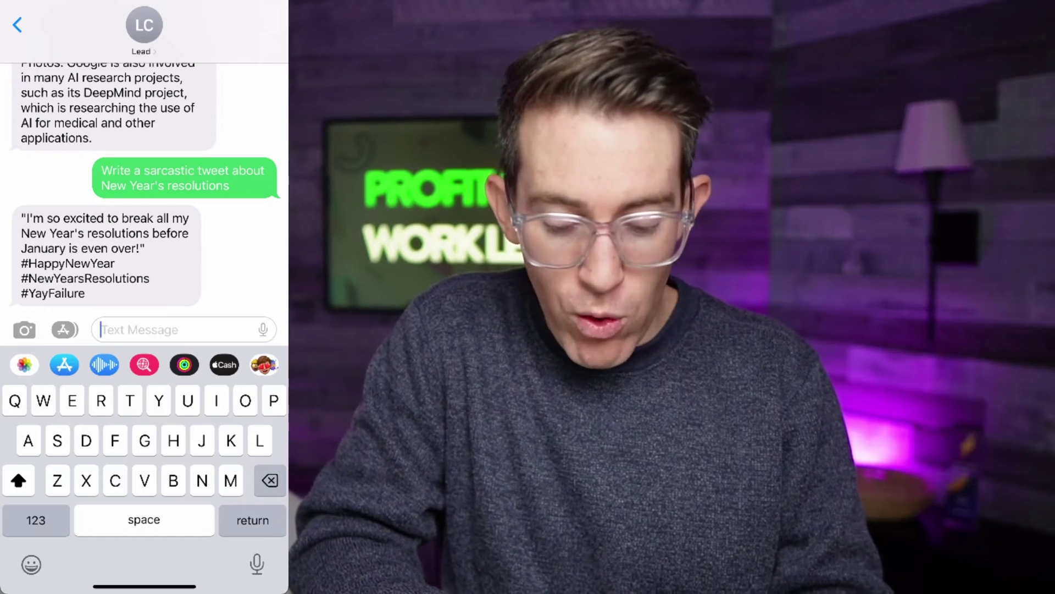
type("Hey")
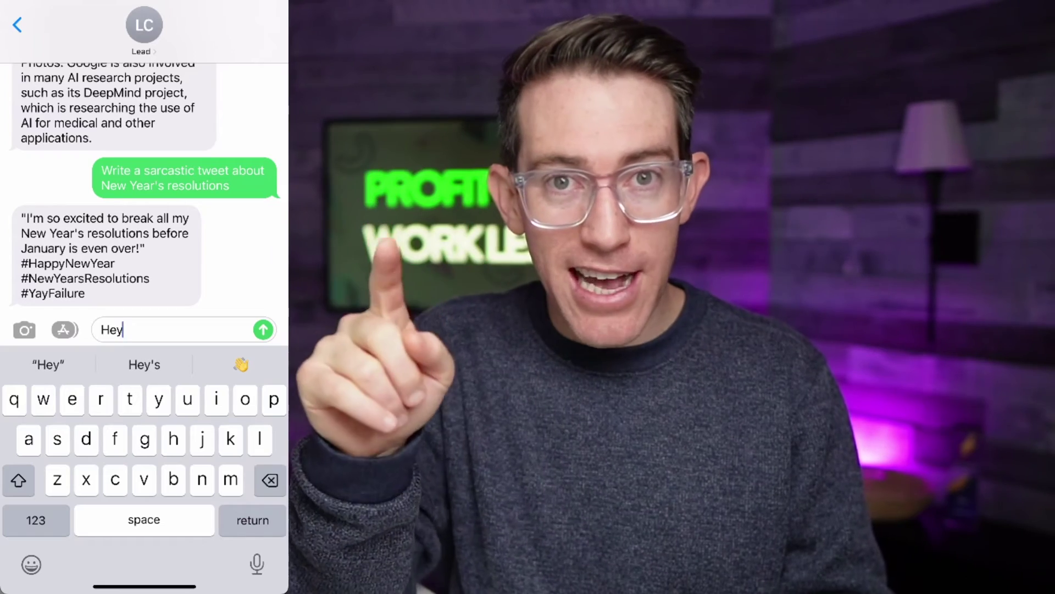
left_click(263, 329)
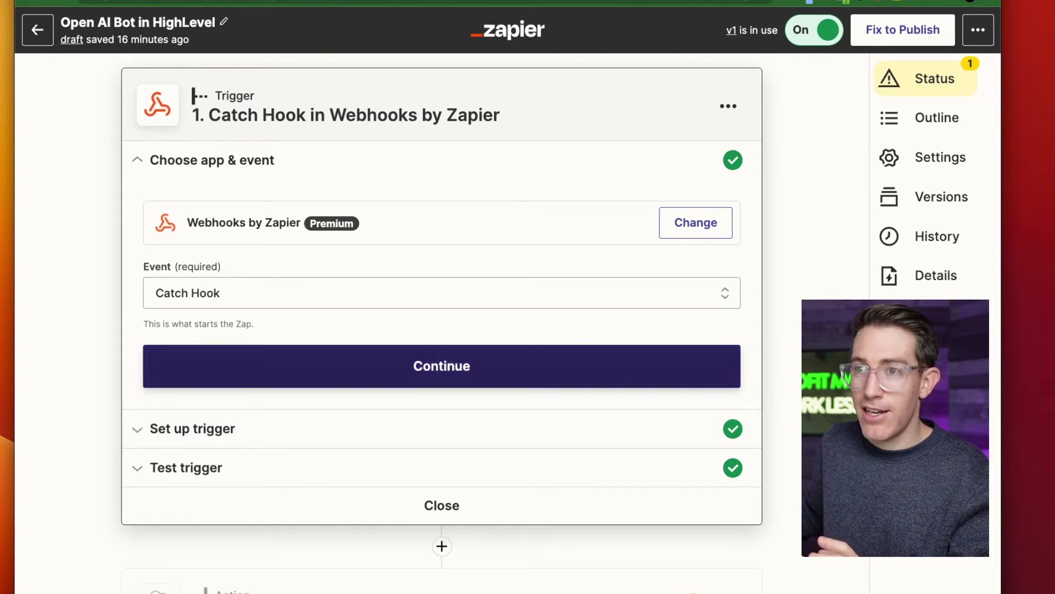
- Review the Catch Hook trigger's setup in the Zapier Zap "Open AI Bot in HighLevel"
left_click(441, 365)
left_click(317, 351)
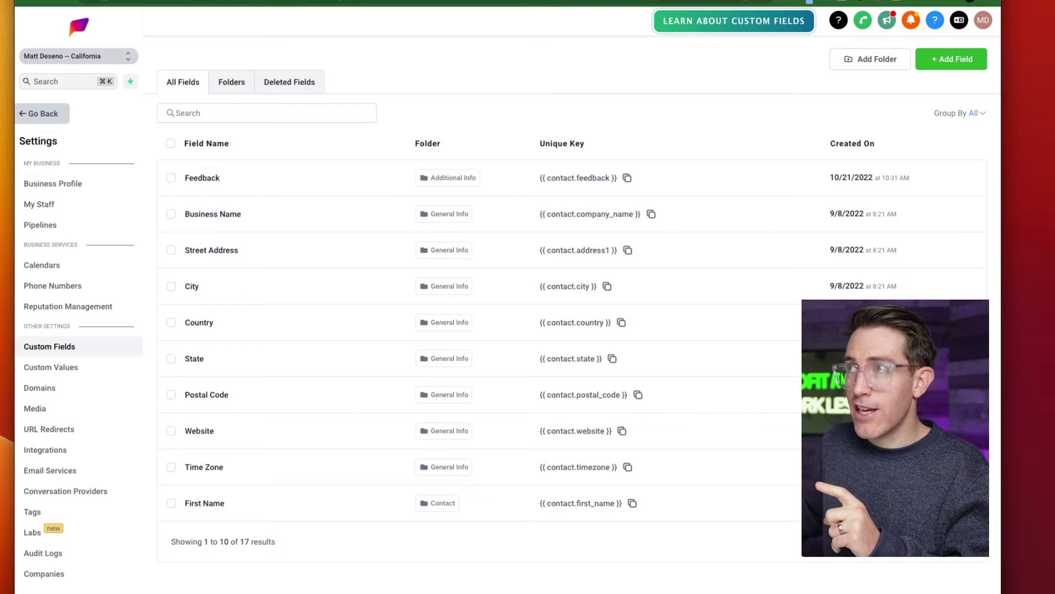
- In HighLevel's custom fields, draft a new Multi Line contact field named Response and close it without saving
left_click(952, 59)
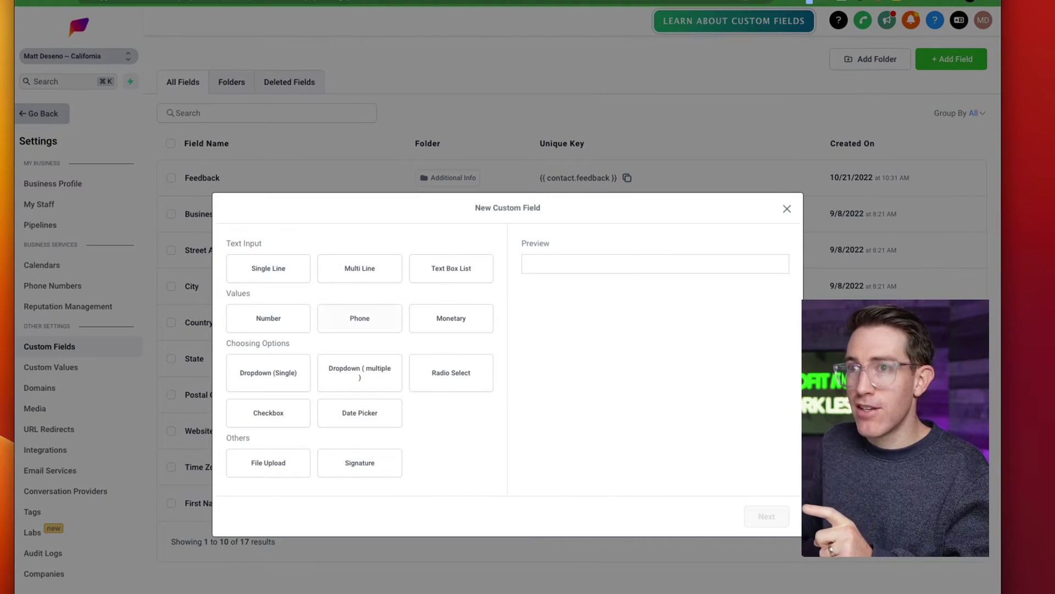
left_click(360, 268)
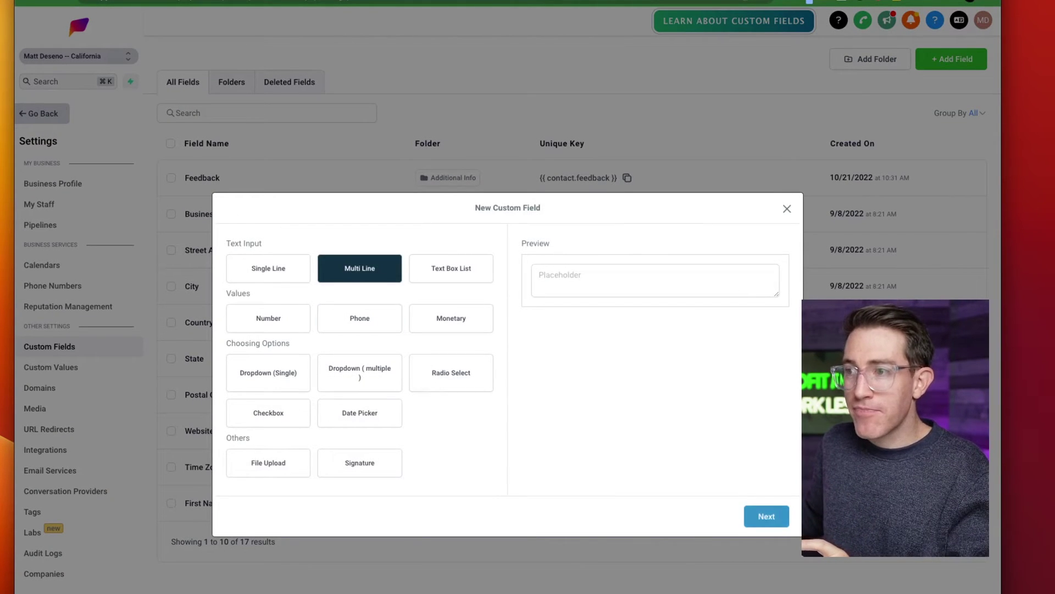
left_click(766, 515)
left_click(364, 334)
type("r")
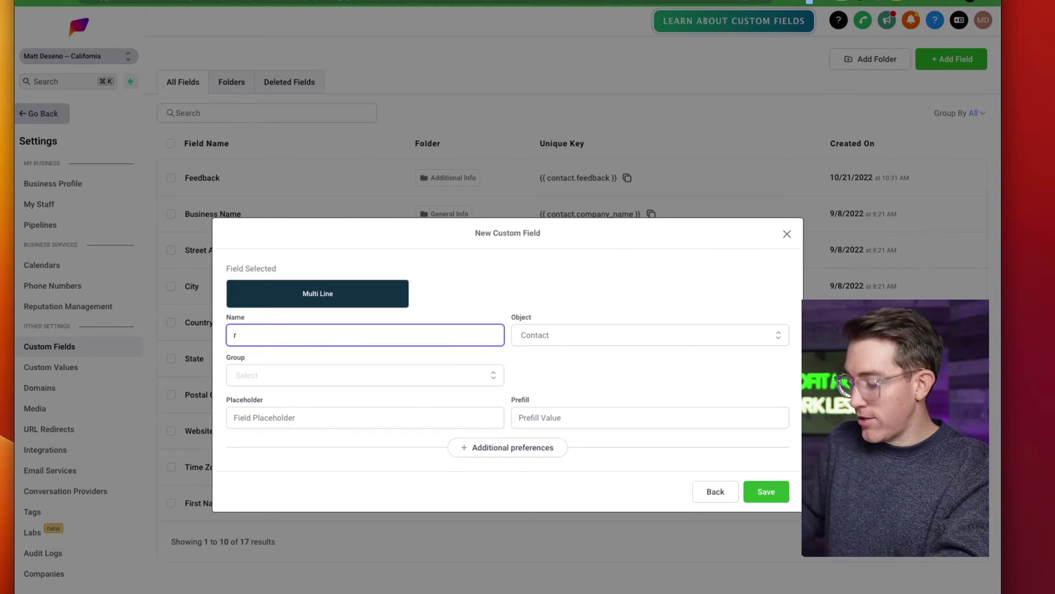
key("BackSpace")
type("Response")
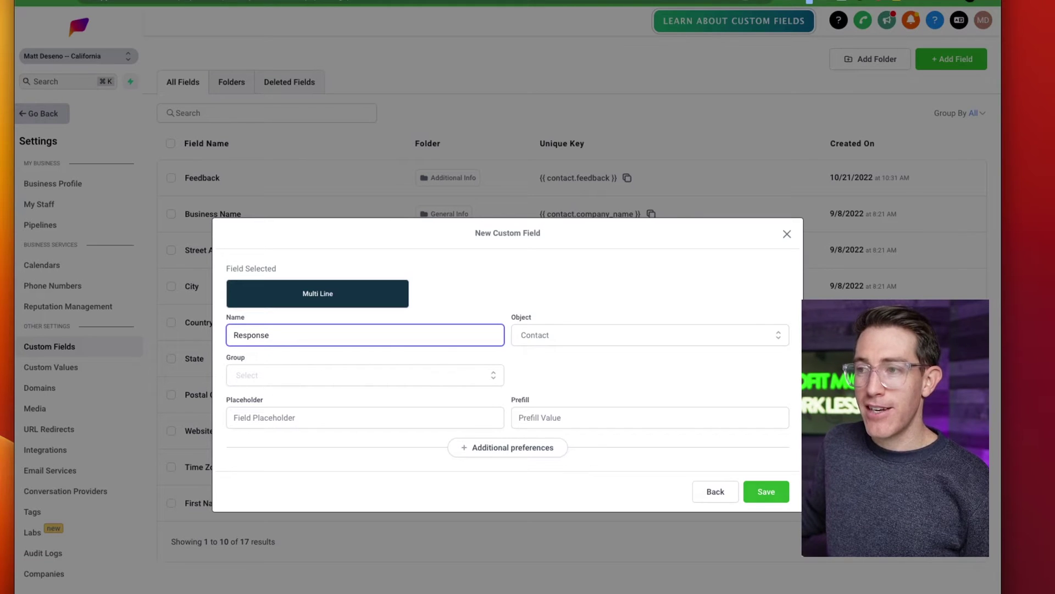
key("Tab")
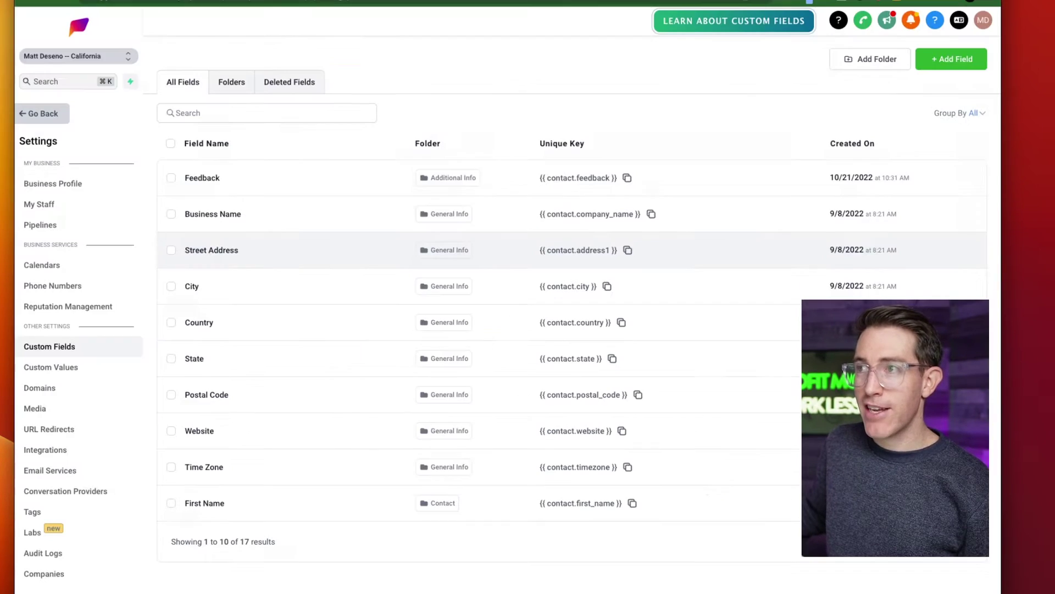
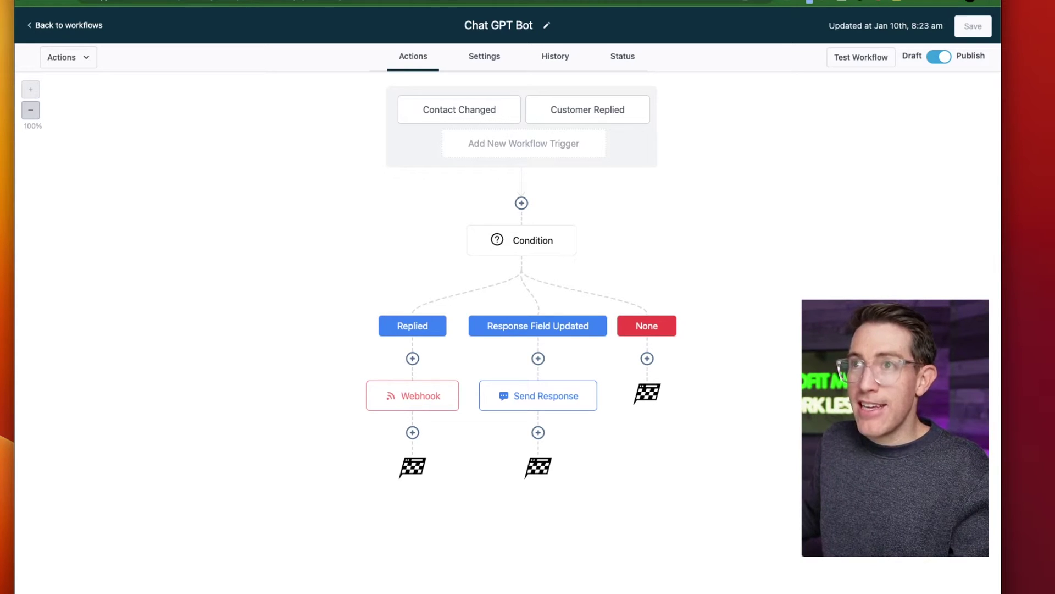
- Remove the existing Response filter from the Contact Changed trigger of the Chat GPT Bot workflow
mouse_move(439, 393)
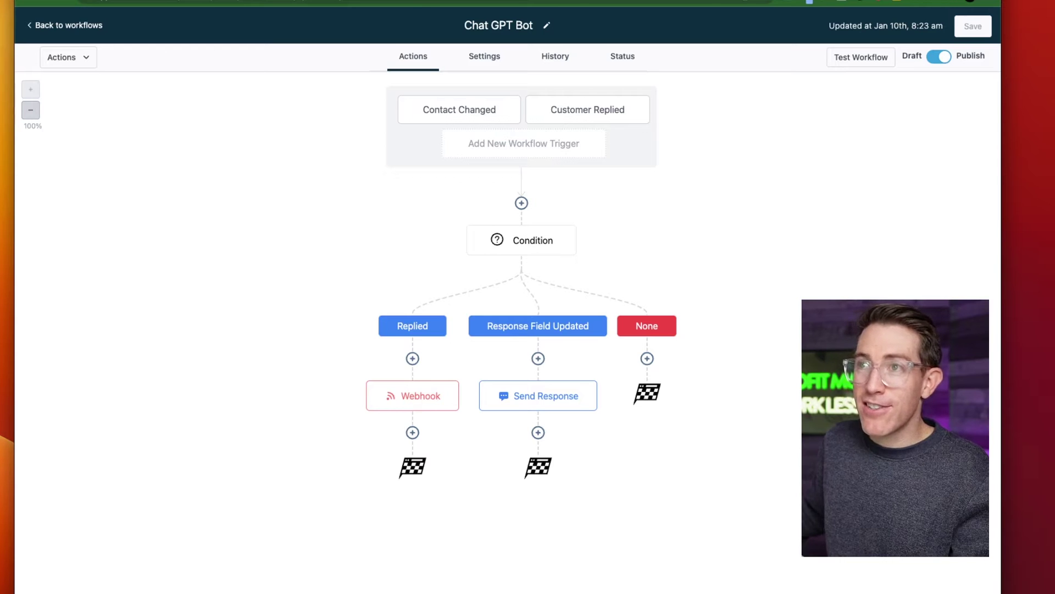
left_click(459, 109)
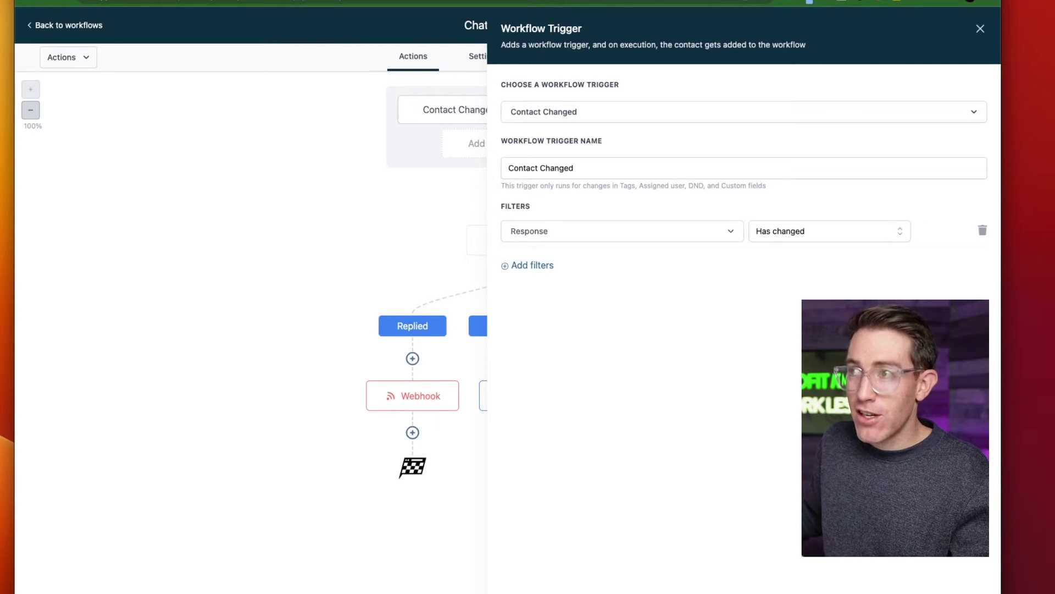
left_click(982, 229)
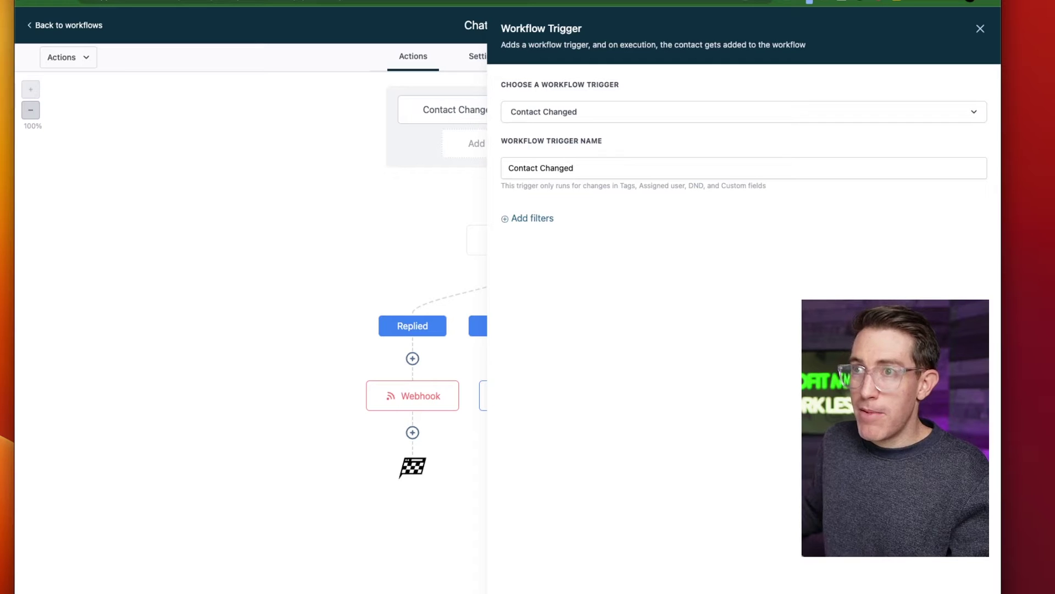
- Add a filter to the Contact Changed trigger requiring that the Response custom field Has changed, and save the trigger
left_click(527, 218)
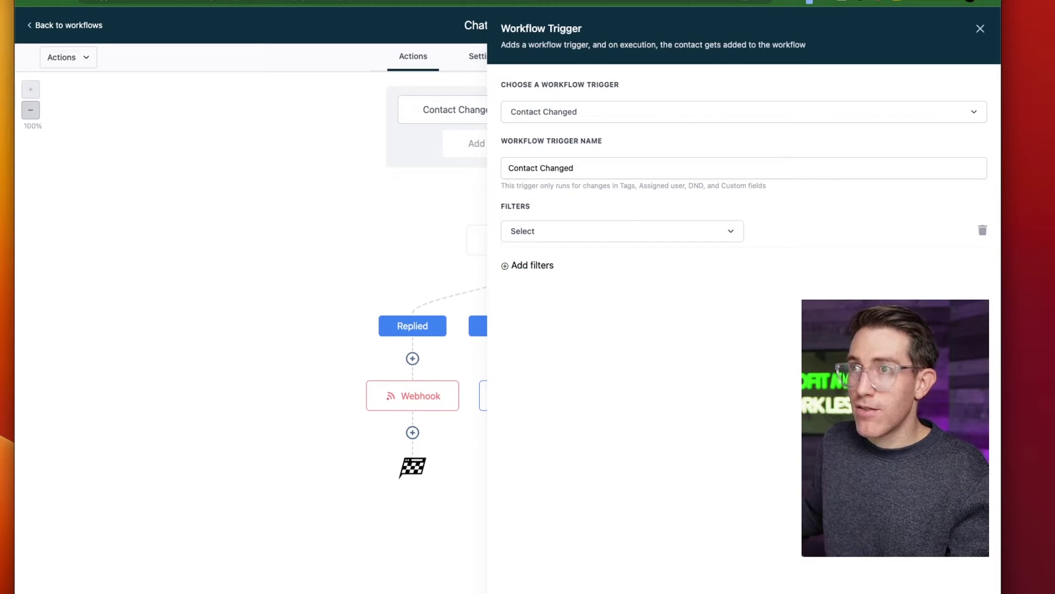
left_click(566, 111)
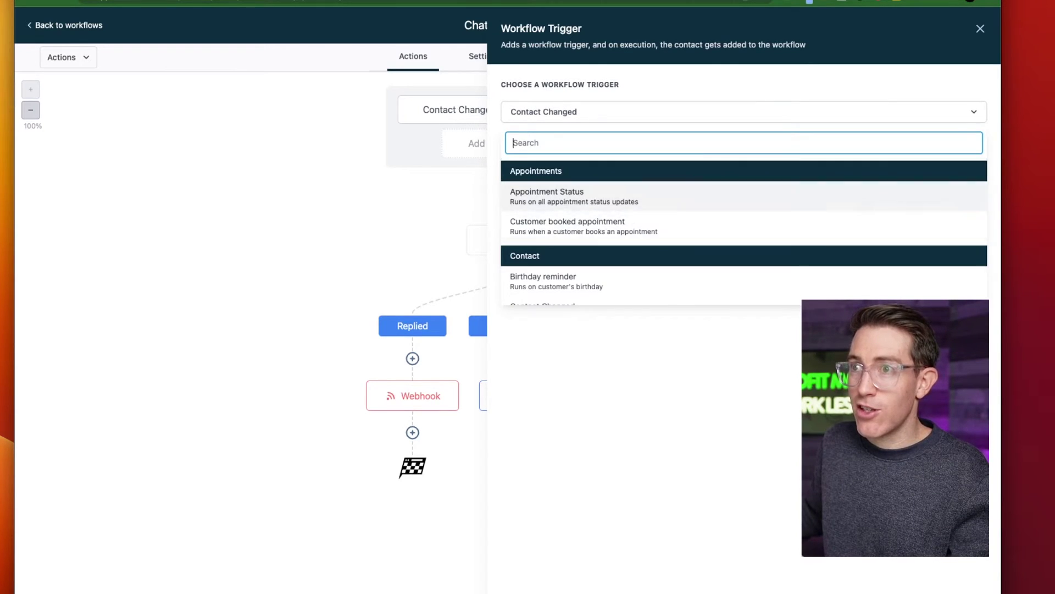
key("Escape")
left_click(622, 231)
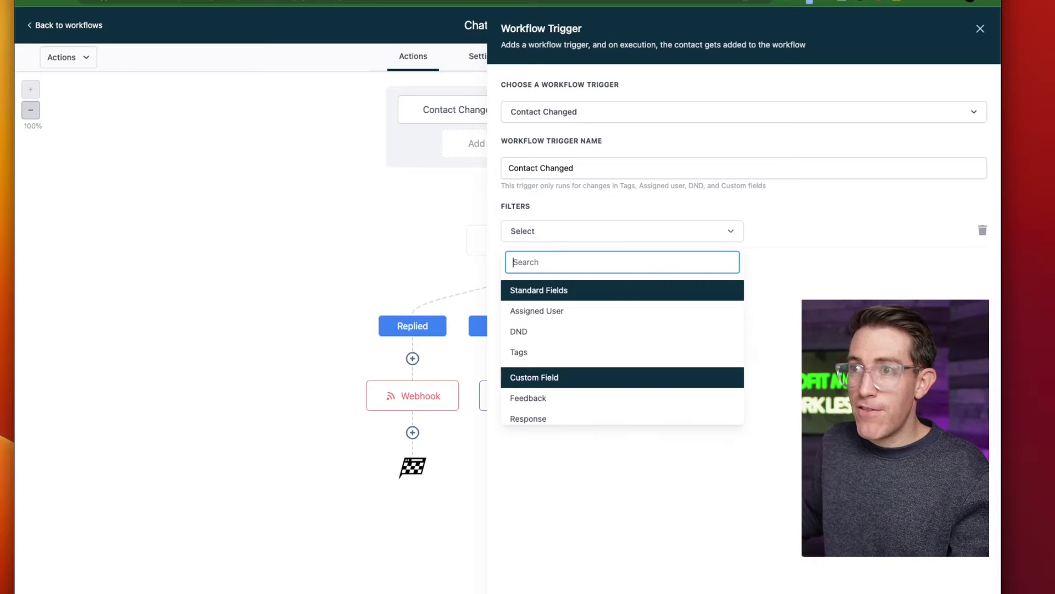
type("respon")
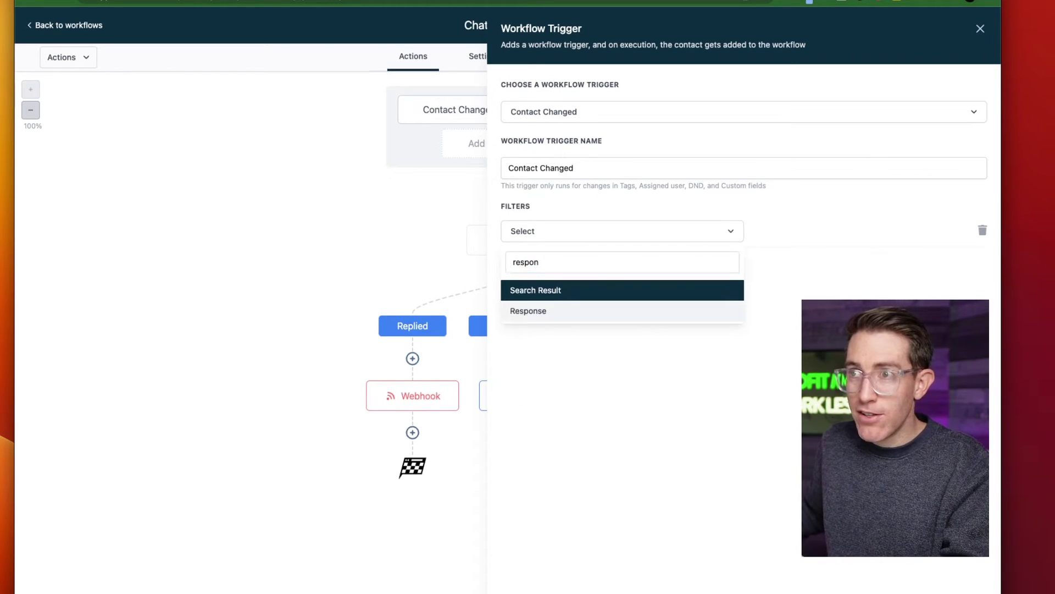
left_click(528, 311)
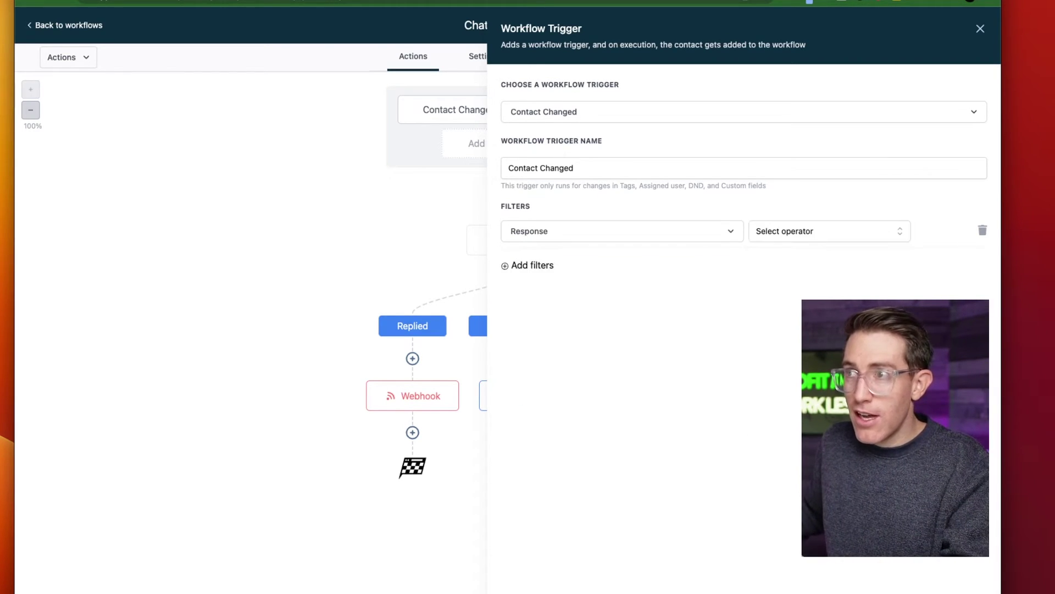
left_click(829, 231)
left_click(780, 256)
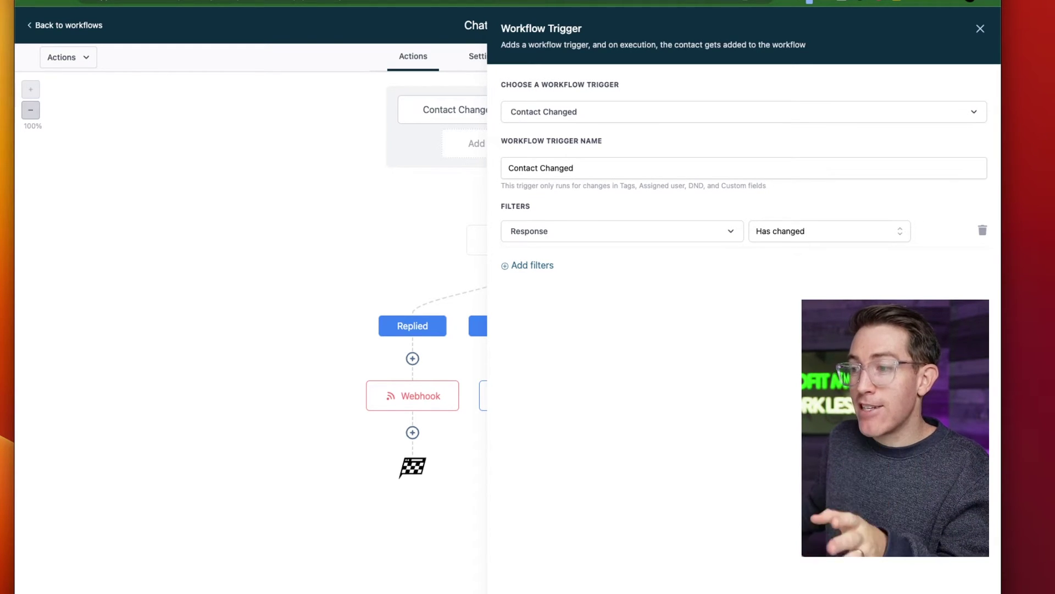
key("Escape")
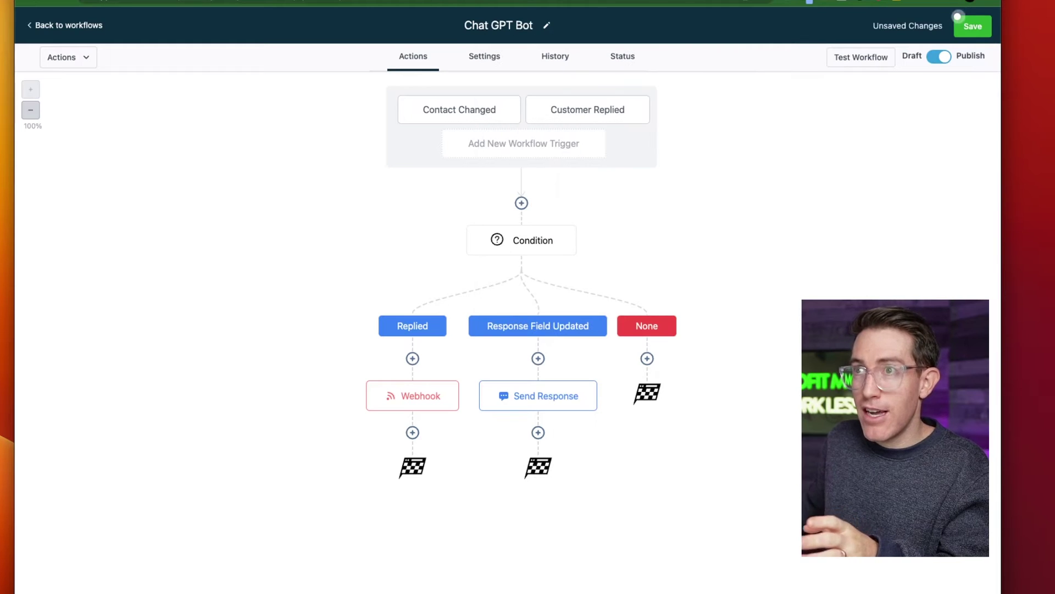
- Add a Reply channel filter set to SMS to the Customer Replied trigger
left_click(588, 110)
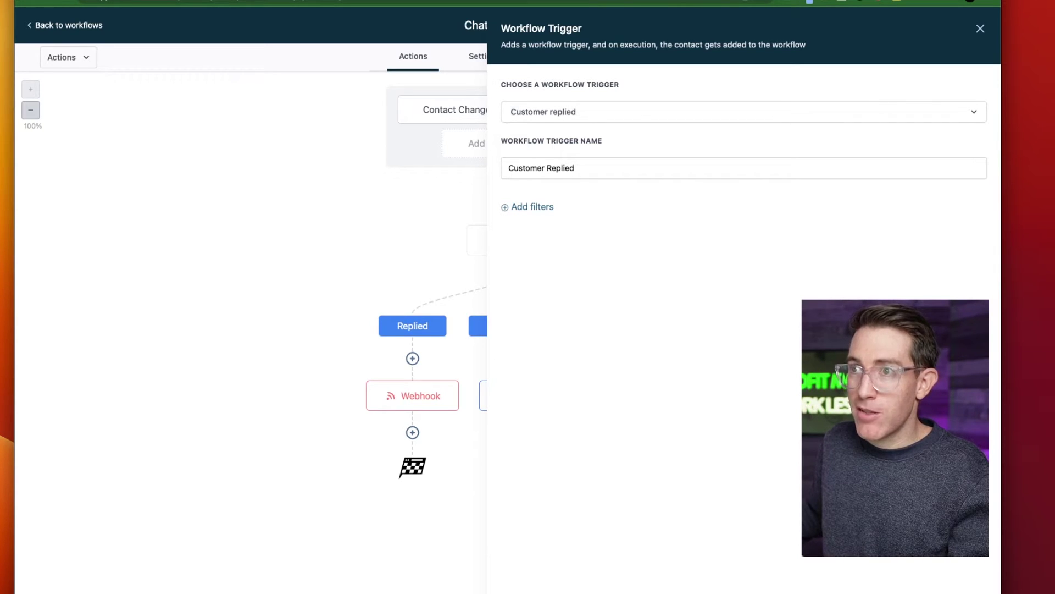
left_click(527, 207)
left_click(621, 219)
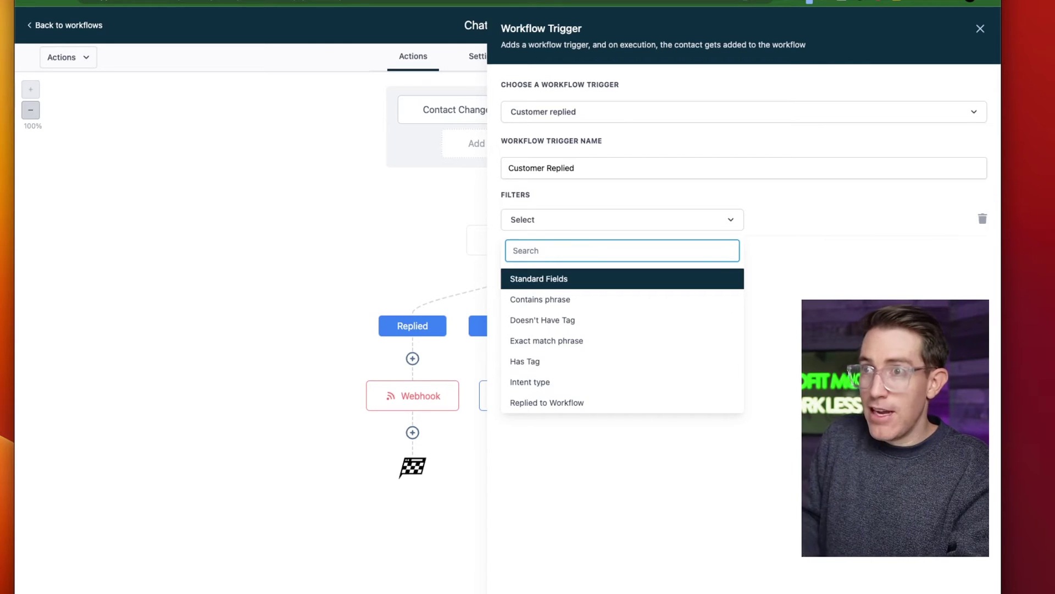
type("chann")
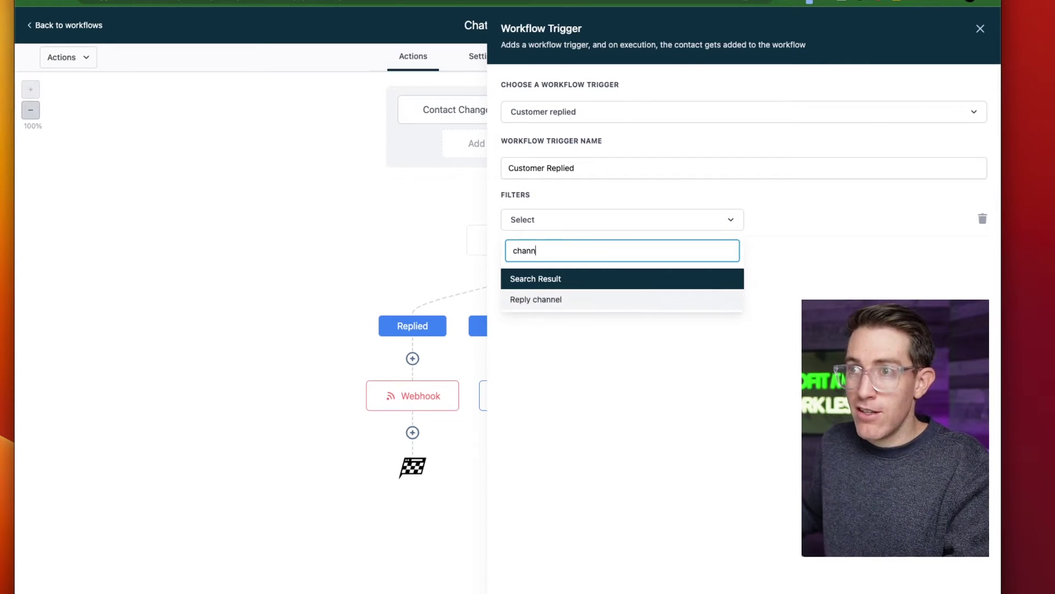
left_click(536, 299)
left_click(828, 220)
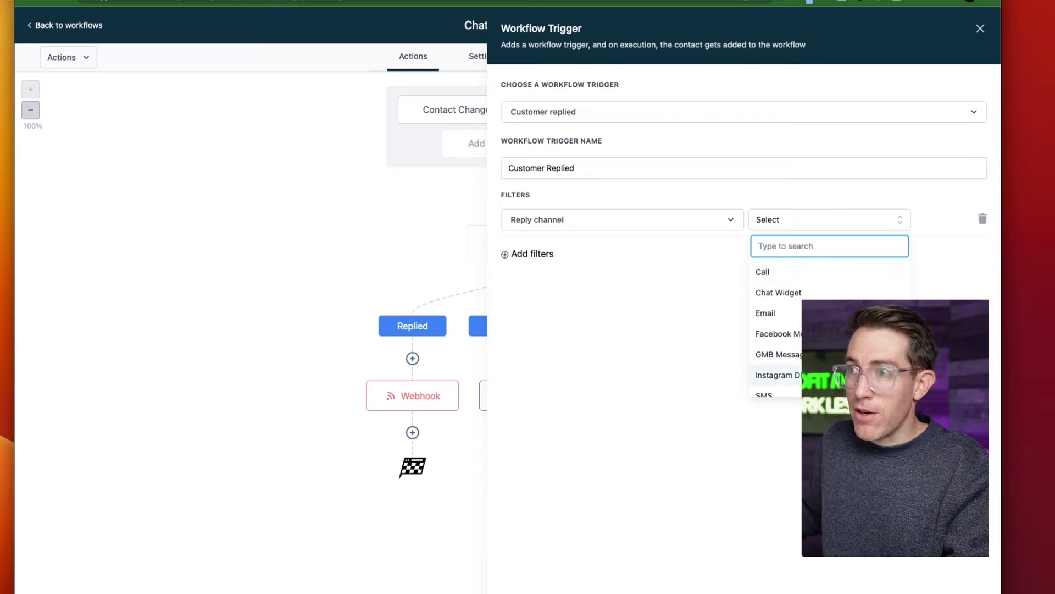
left_click(772, 394)
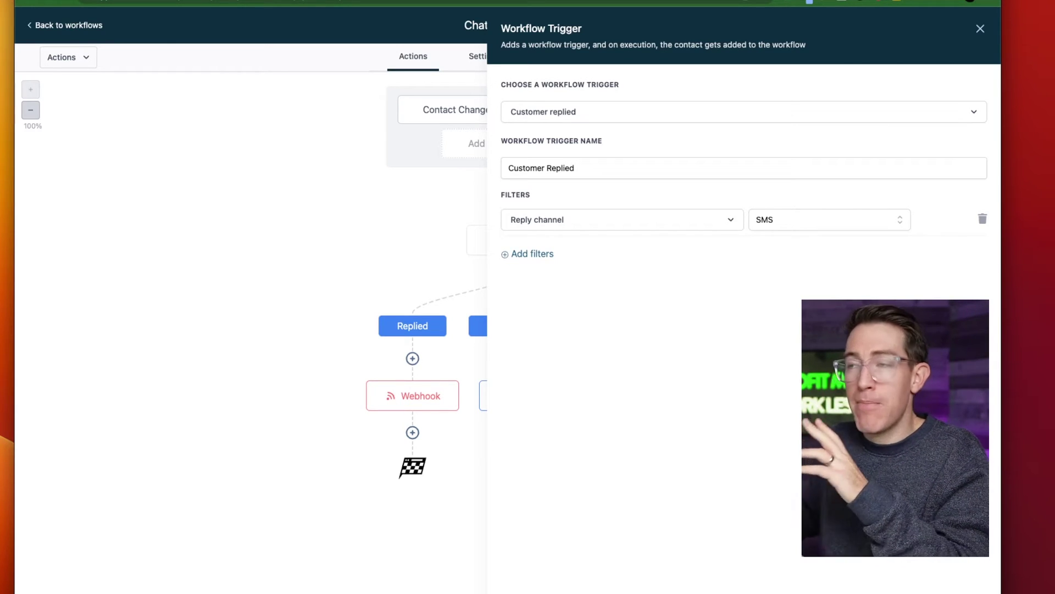
left_click(532, 253)
left_click(549, 253)
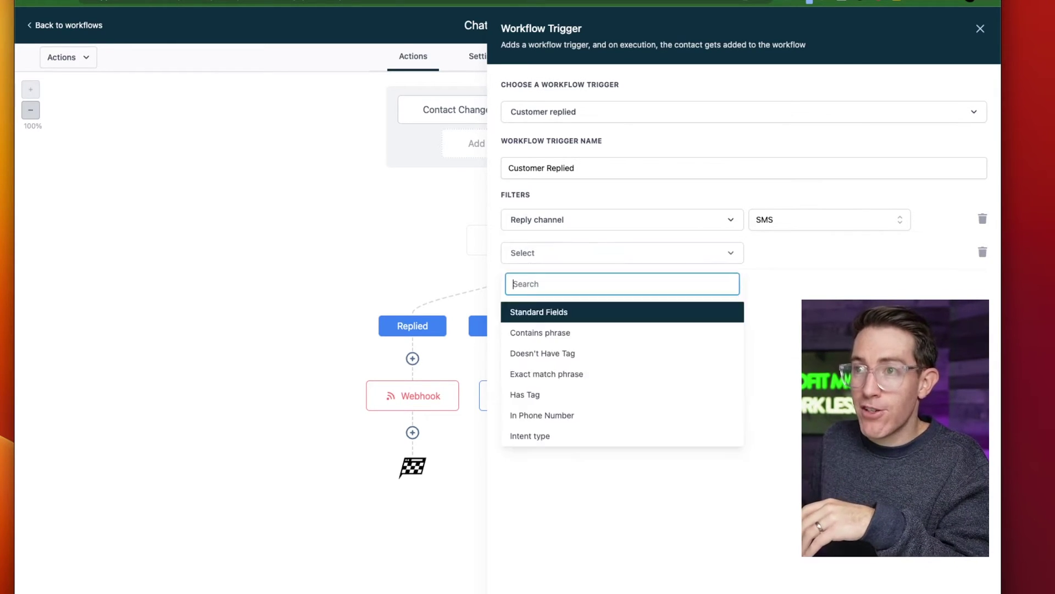
scroll(549, 353, "down", 3)
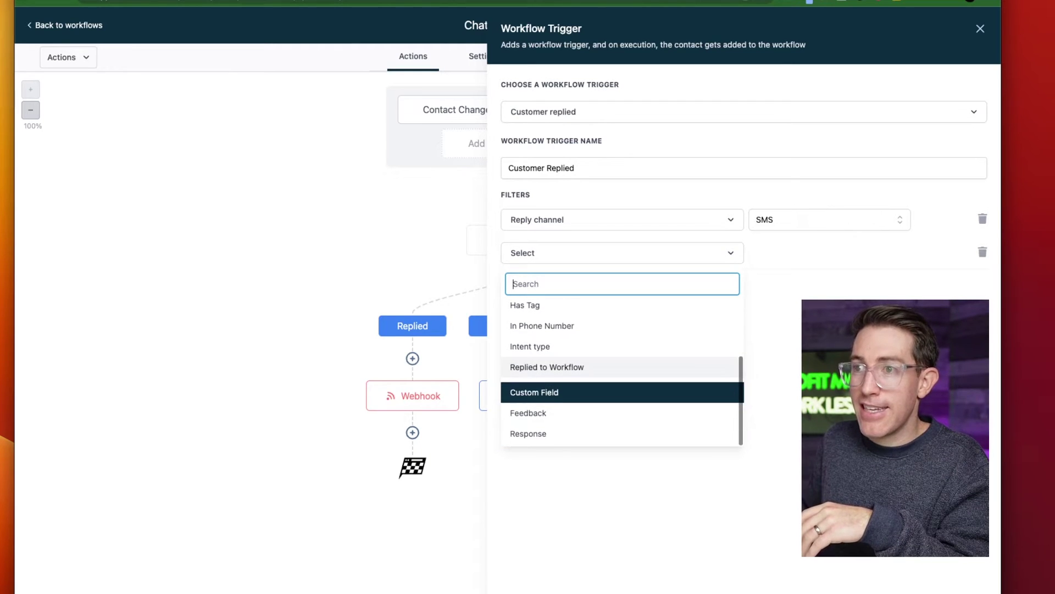
scroll(549, 384, "up", 4)
key("Escape")
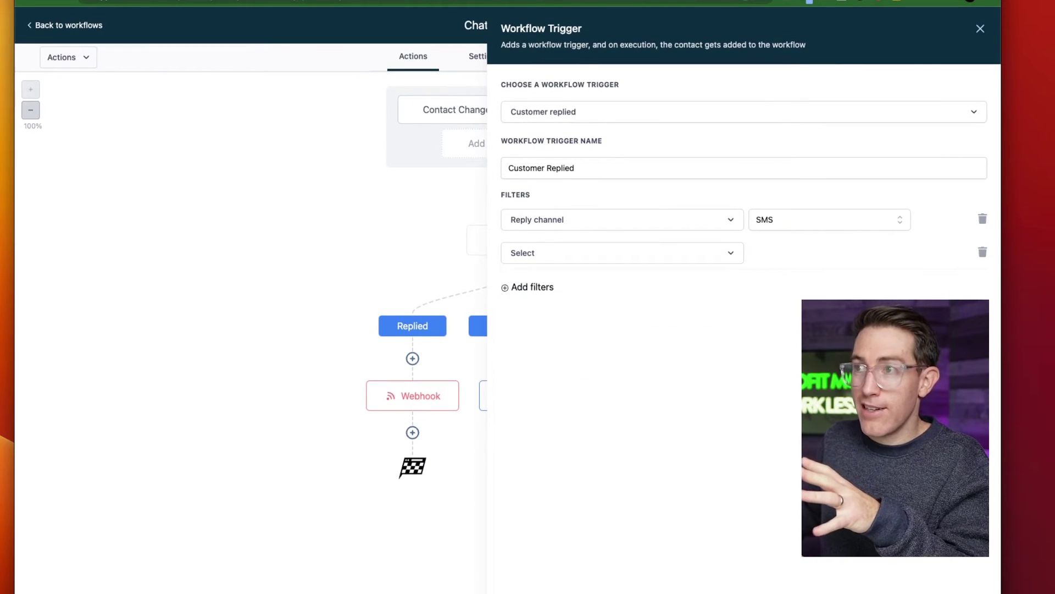
left_click(982, 252)
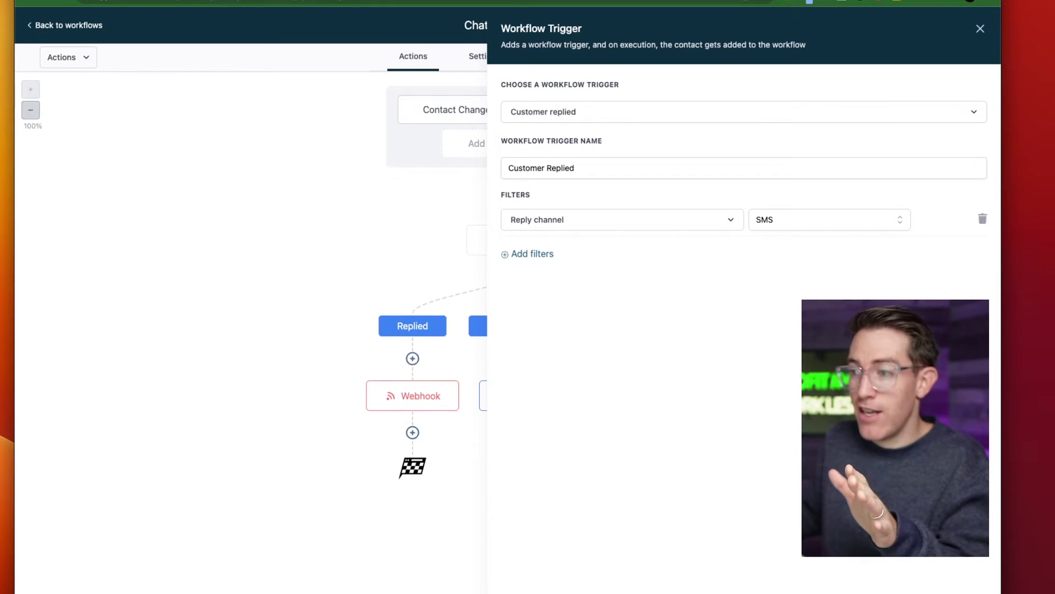
- Save the Customer Replied trigger and the workflow, and open the workflow's settings
key("Escape")
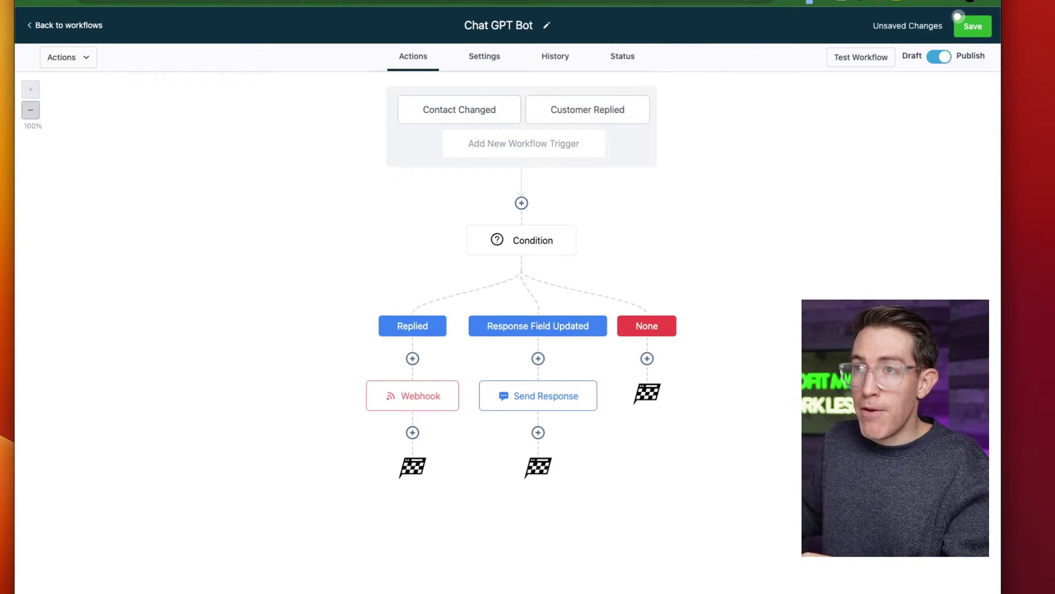
left_click(960, 20)
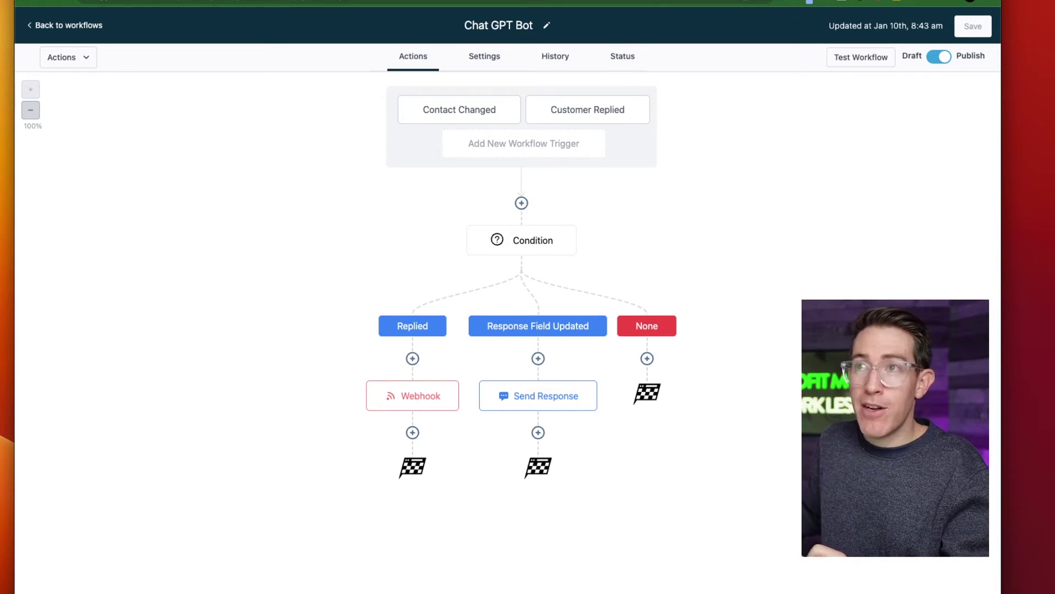
left_click(484, 57)
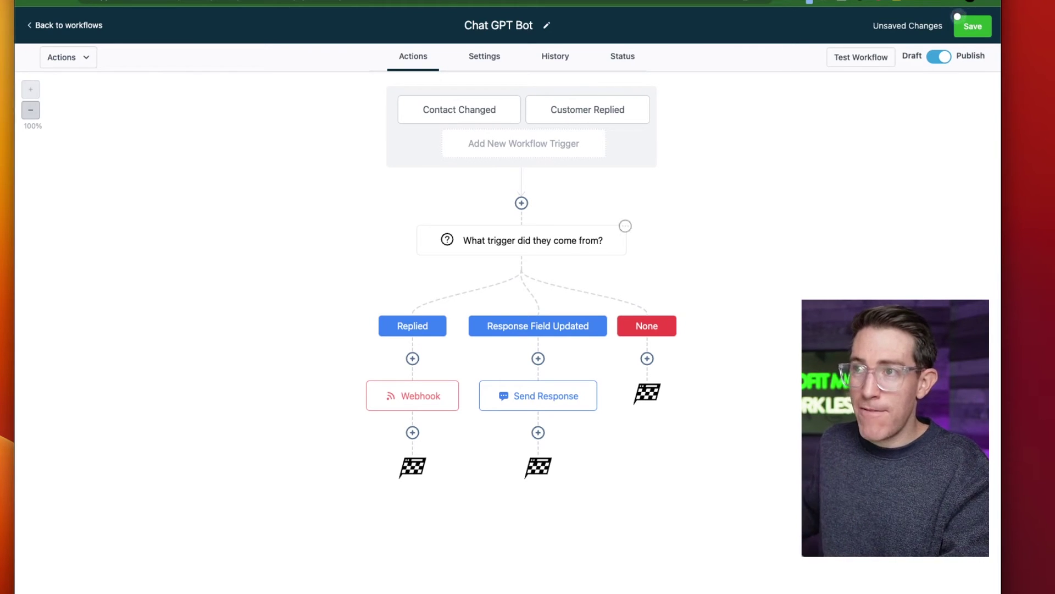
- Delete the "What trigger did they come from?" condition together with all of its branches
left_click(626, 226)
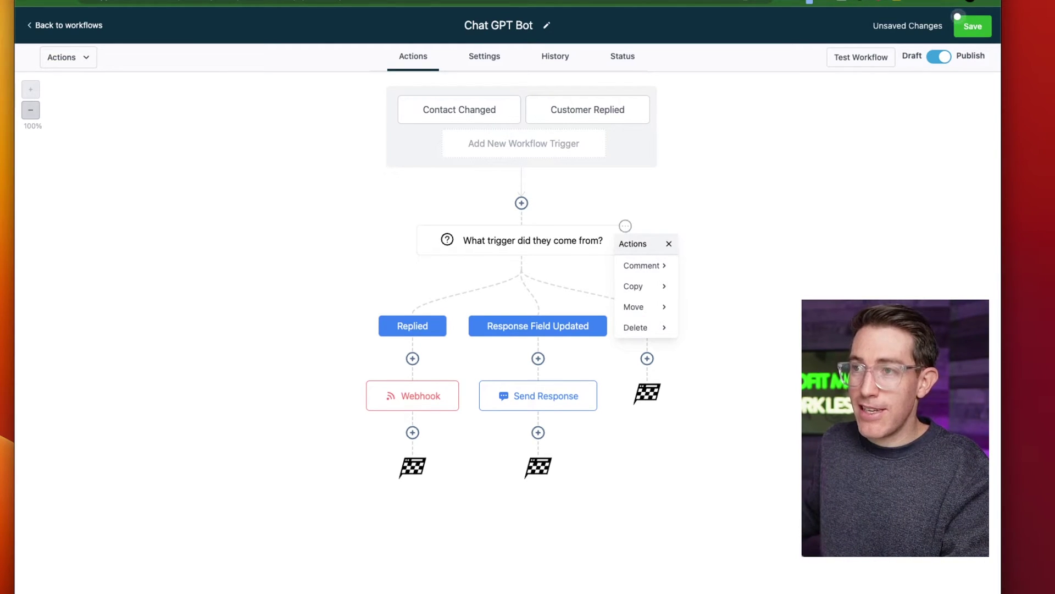
left_click(645, 327)
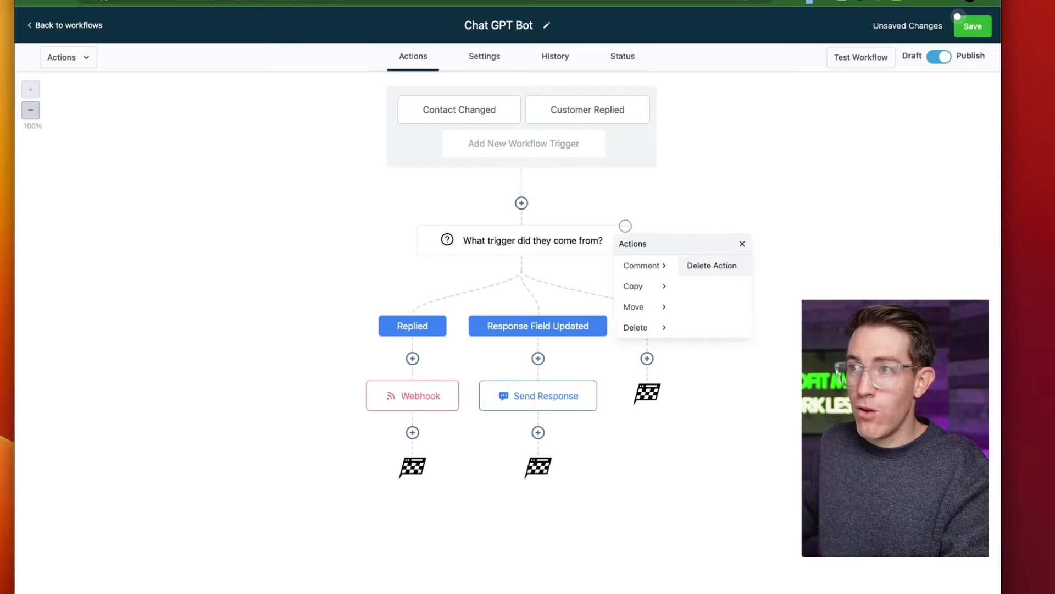
left_click(711, 265)
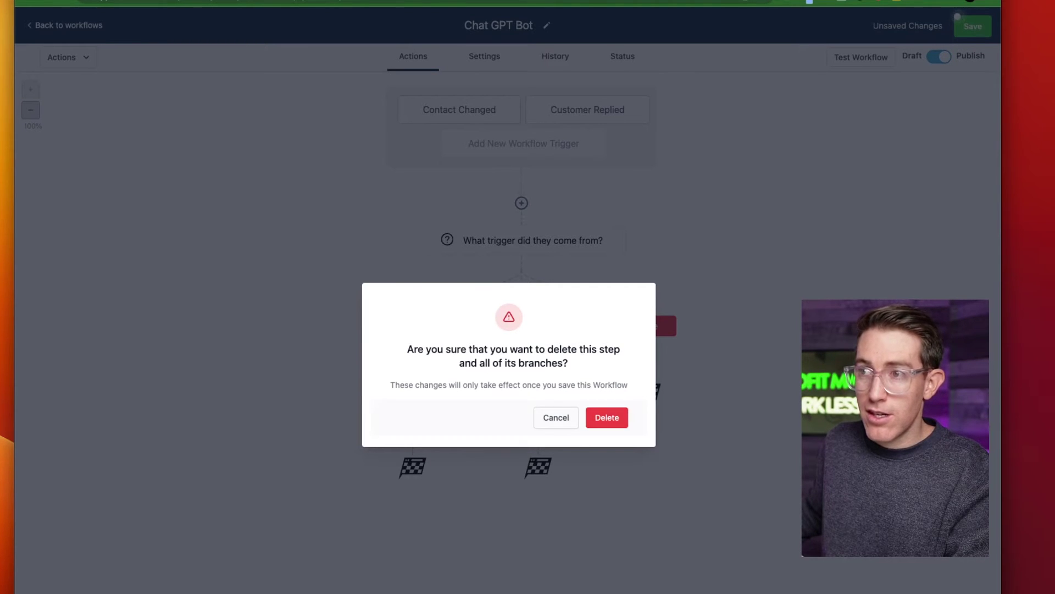
left_click(607, 417)
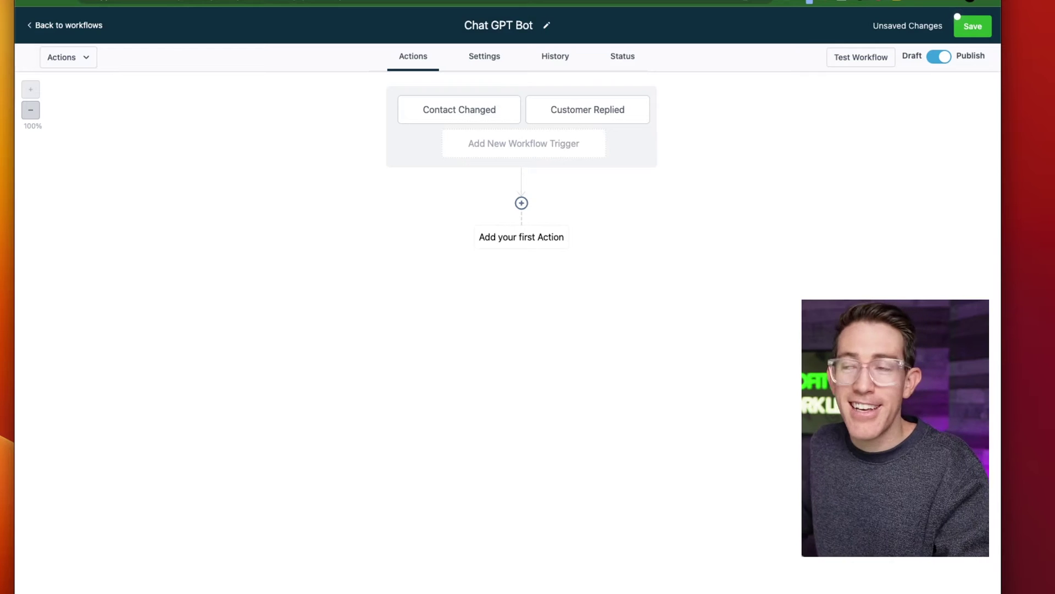
- Add a Webhook action below the triggers, using the webhook URL copied from the Catch Hook trigger in Zapier, and save the action
left_click(522, 203)
type("we")
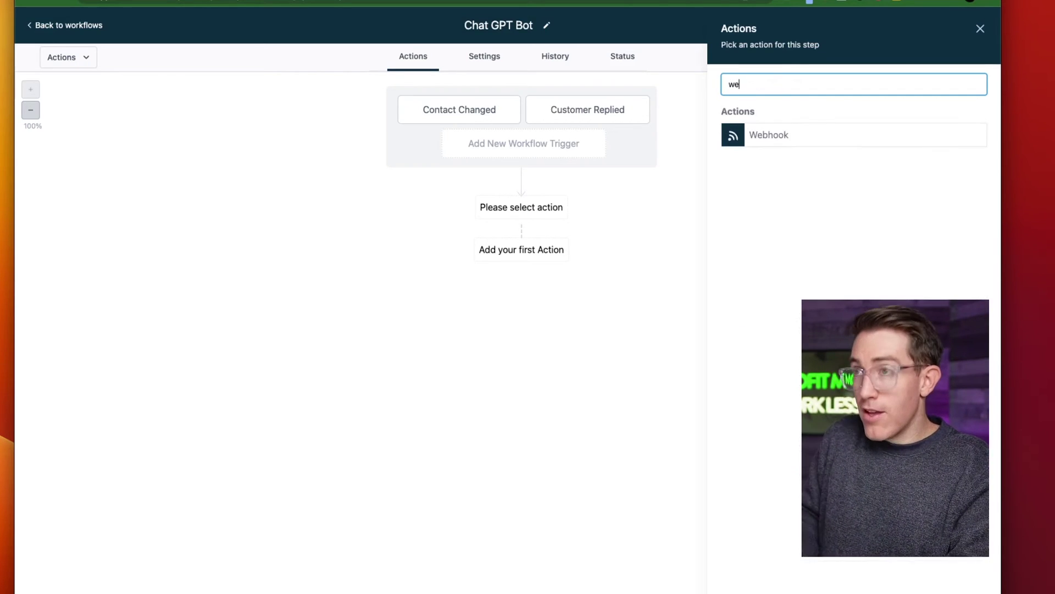
type("bh")
left_click(853, 134)
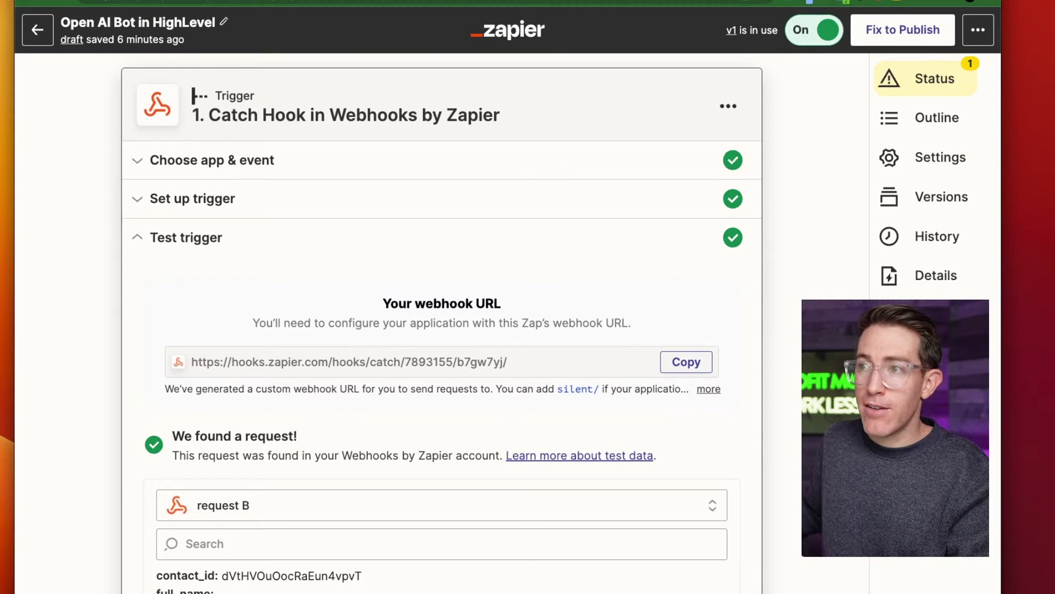
left_click(686, 361)
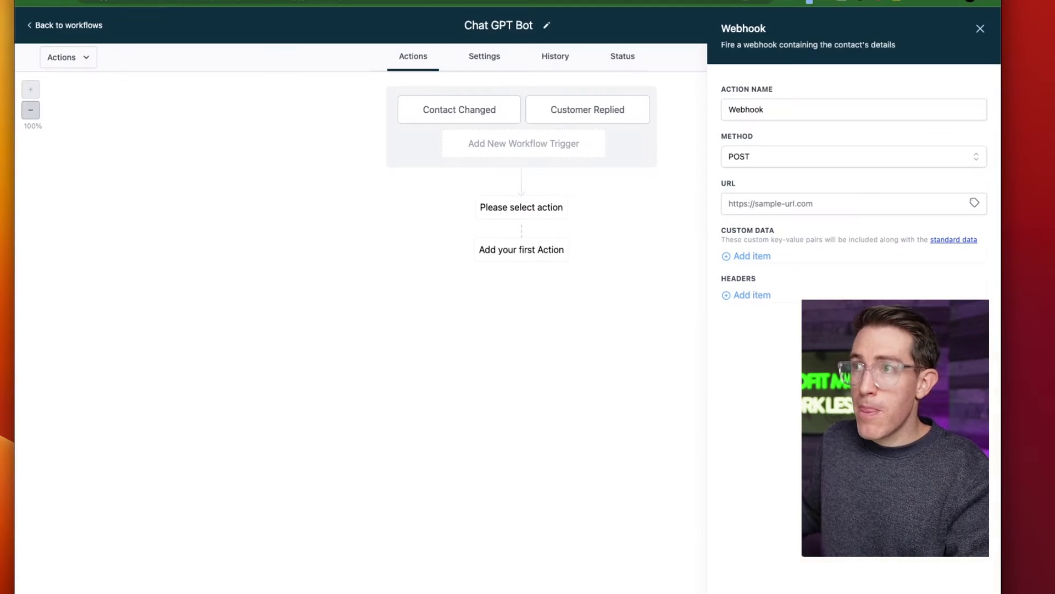
left_click(729, 204)
key("super+v")
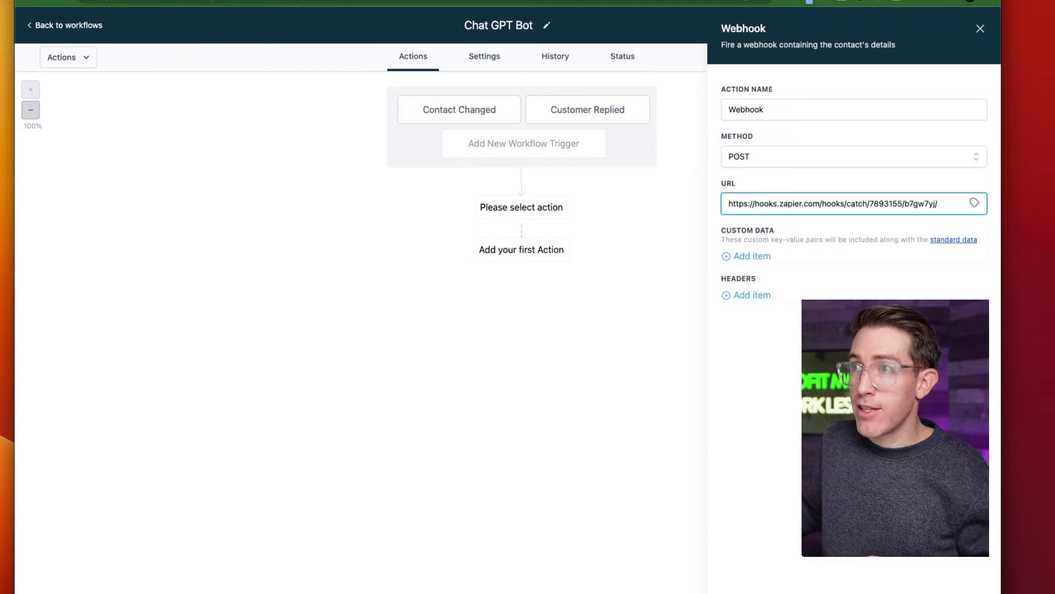
key("Return")
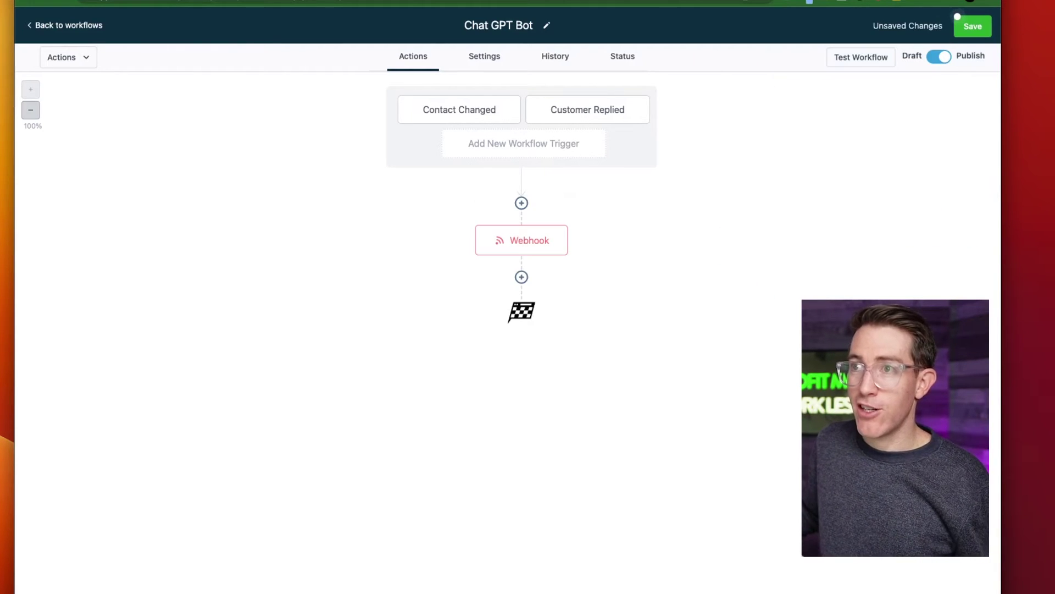
- Rename the Webhook action to "Send to Zapier (OpenAI)"
left_click(521, 239)
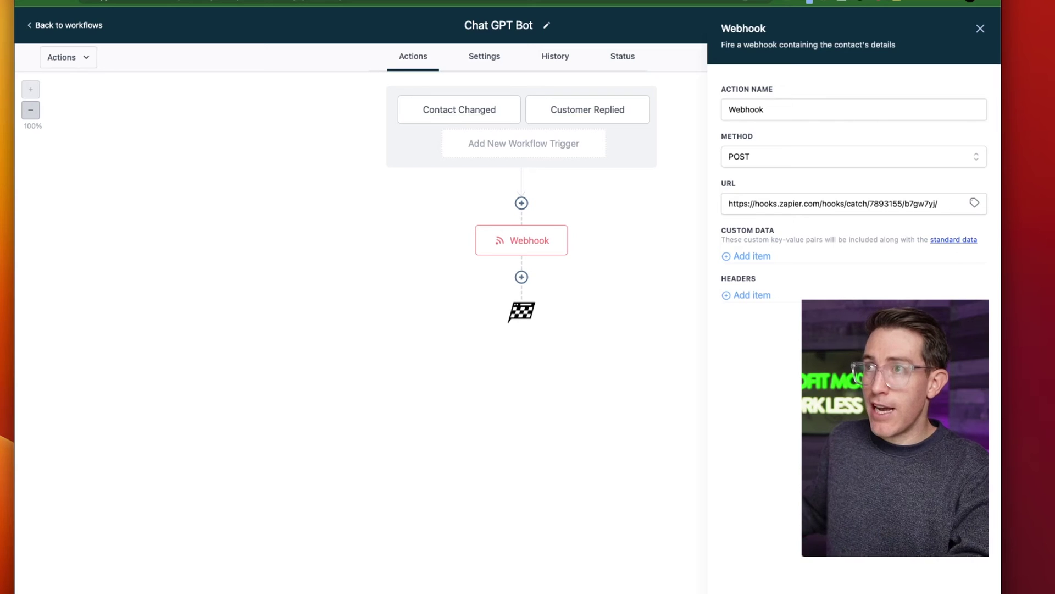
double_click(745, 109)
type("S4")
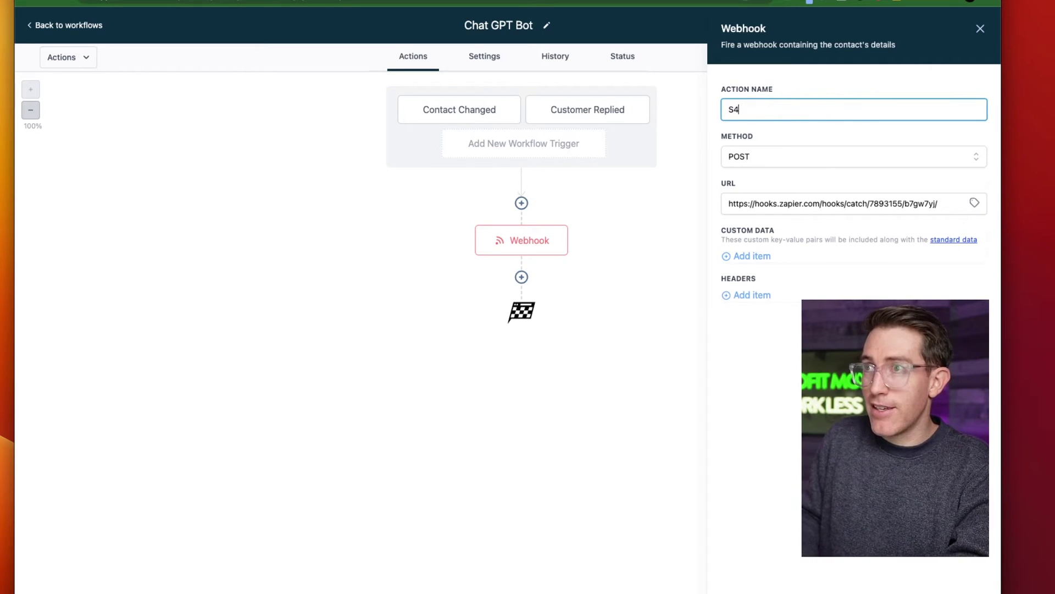
key("BackSpace")
type("end to Zap")
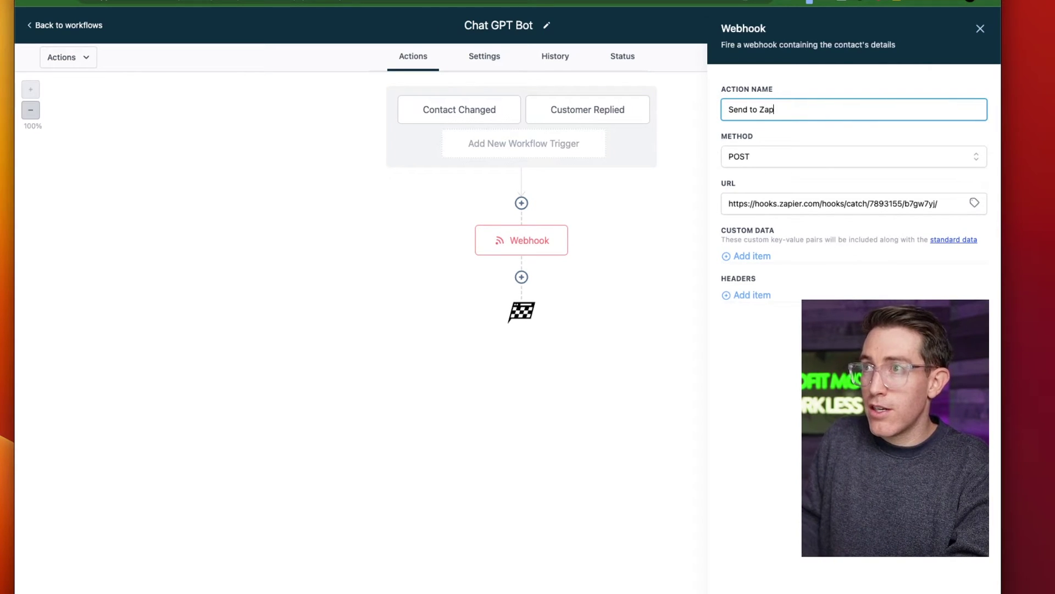
type("ier (Open")
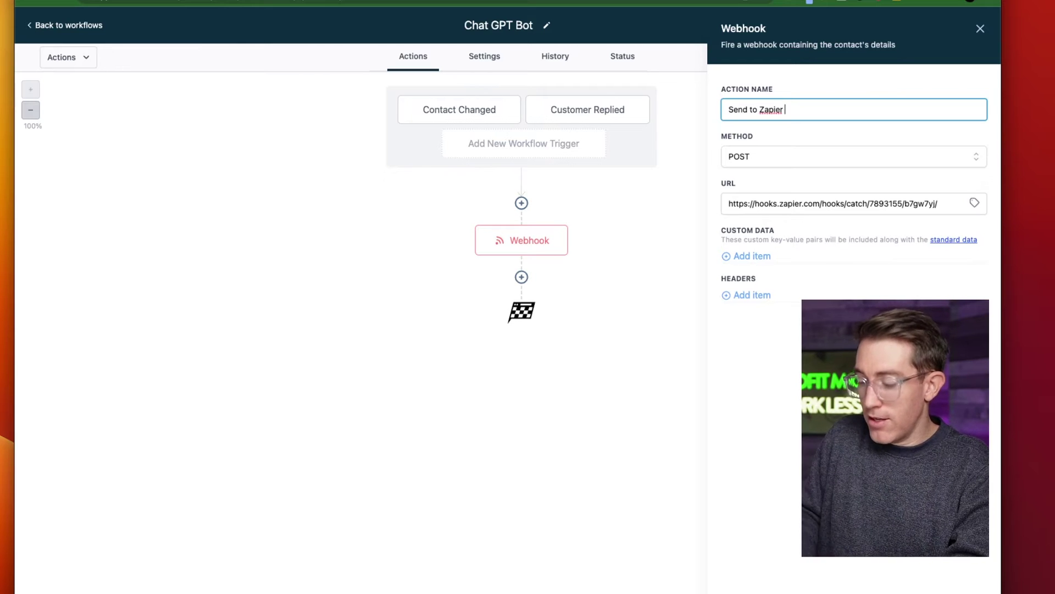
type("AI)")
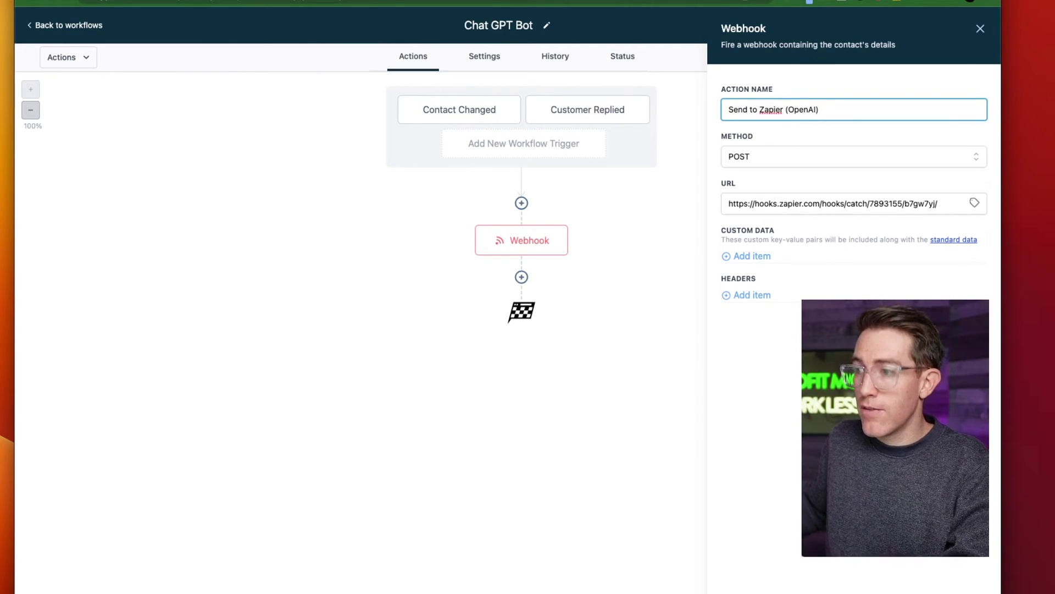
left_click(980, 29)
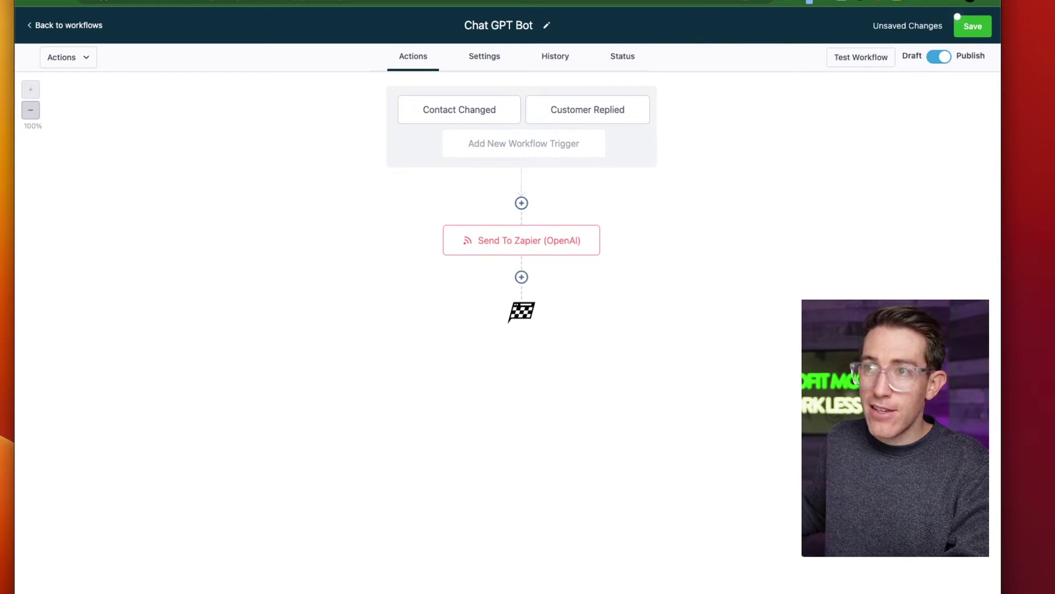
- Save the Chat GPT Bot workflow with its Send To Zapier (OpenAI) action
left_click(521, 202)
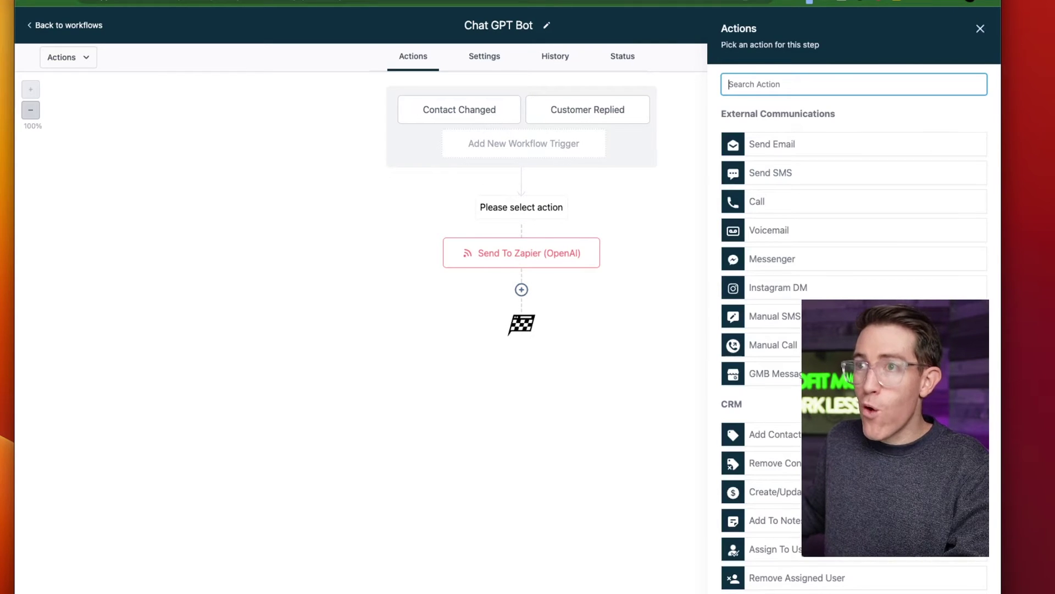
left_click(980, 29)
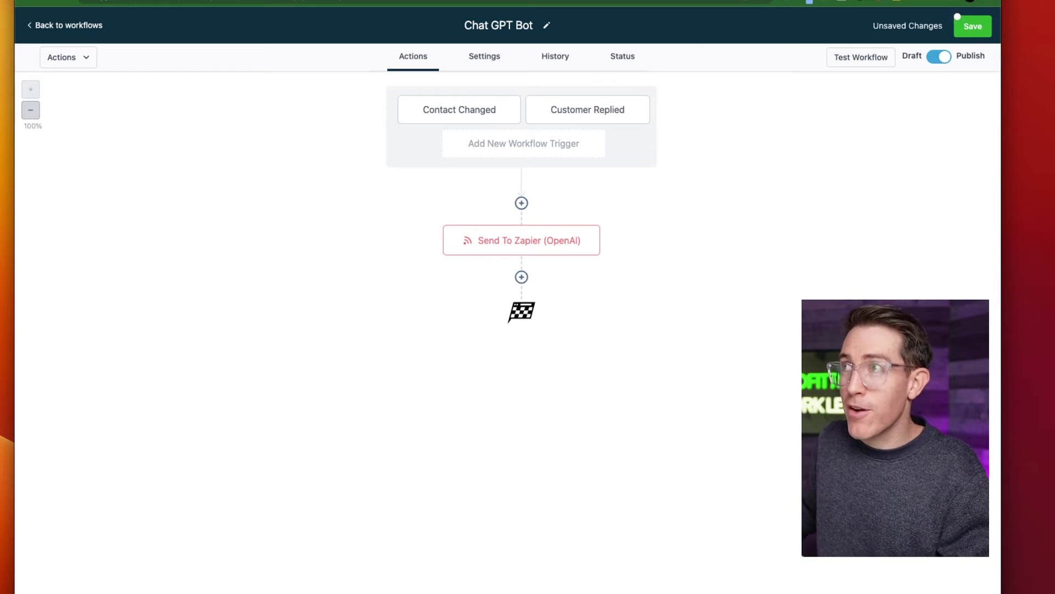
left_click(972, 26)
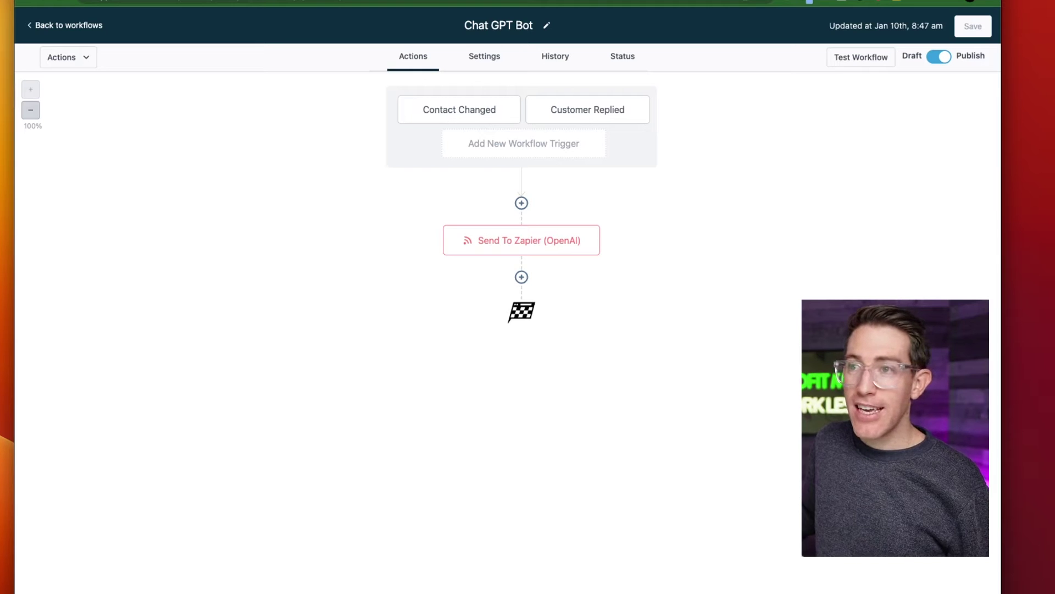
- Check the workflow's test options for running it with a selected contact, and close them
mouse_move(597, 230)
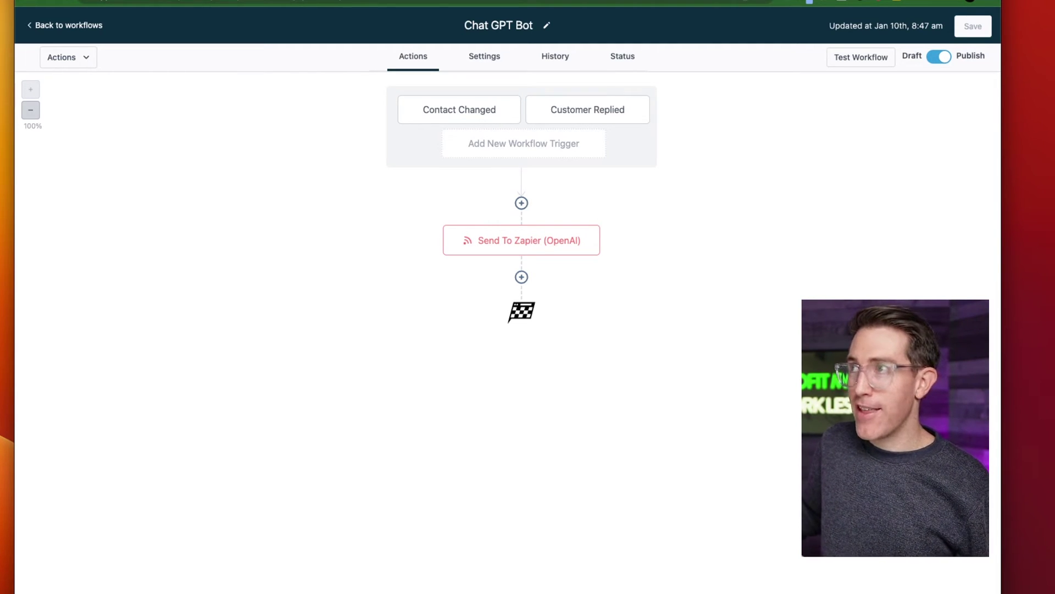
left_click(860, 57)
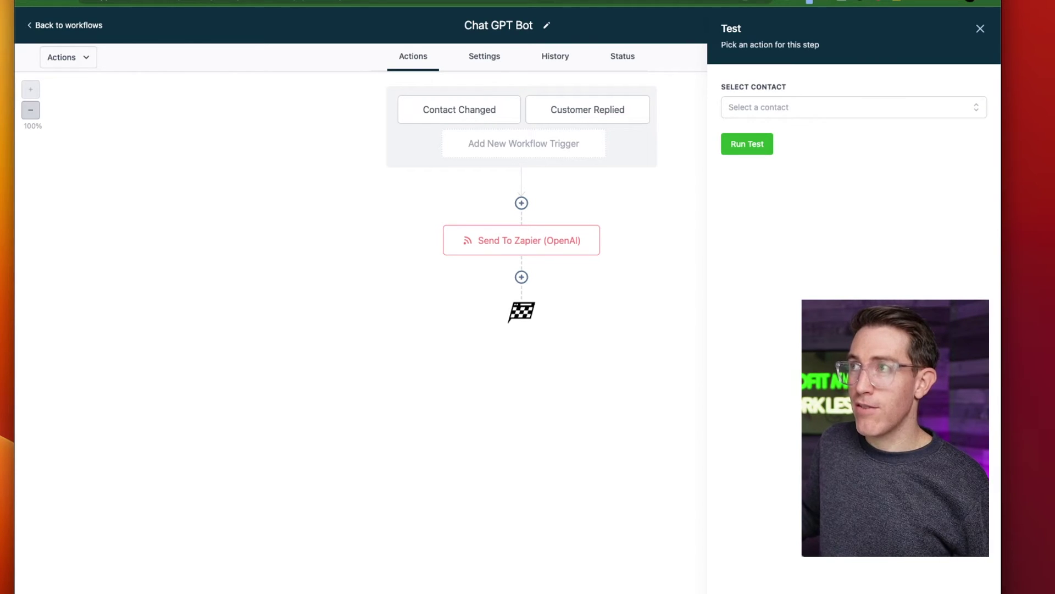
left_click(980, 28)
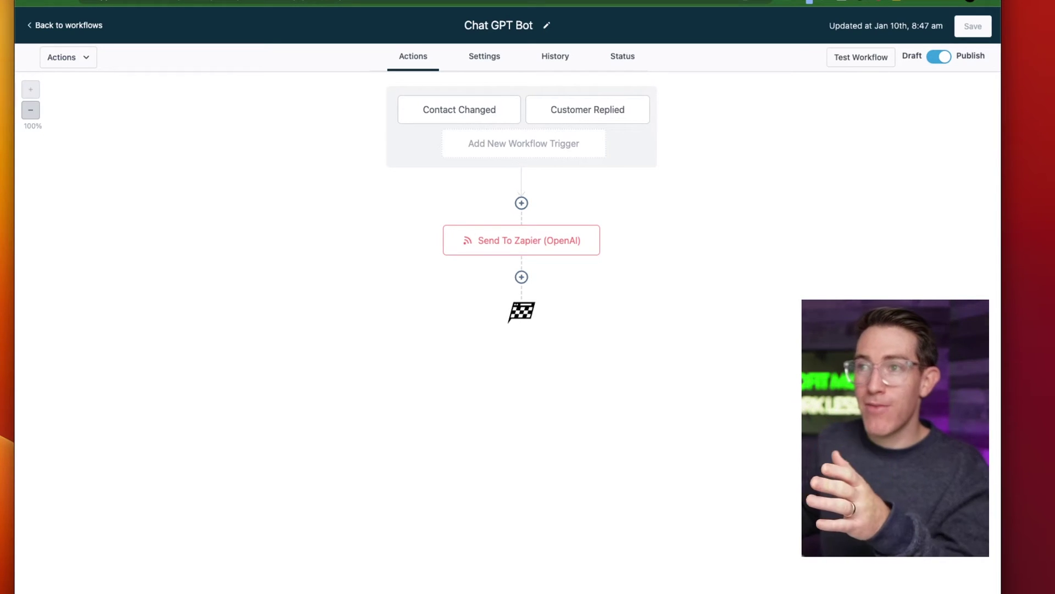
- Insert an if condition above the Send To Zapier (OpenAI) action and name its first branch "Replied"
left_click(521, 203)
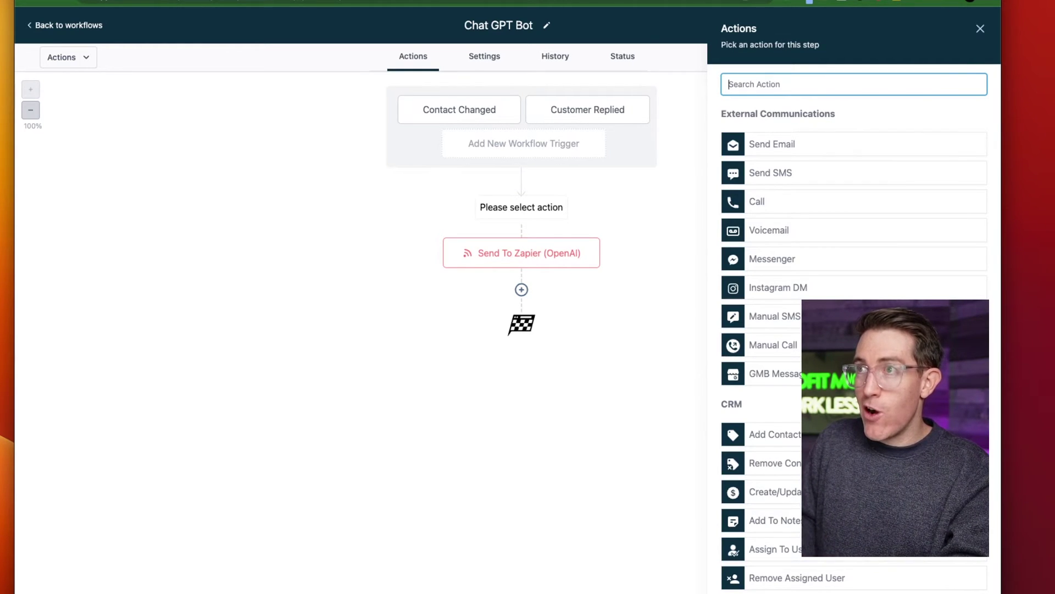
type("if")
left_click(799, 164)
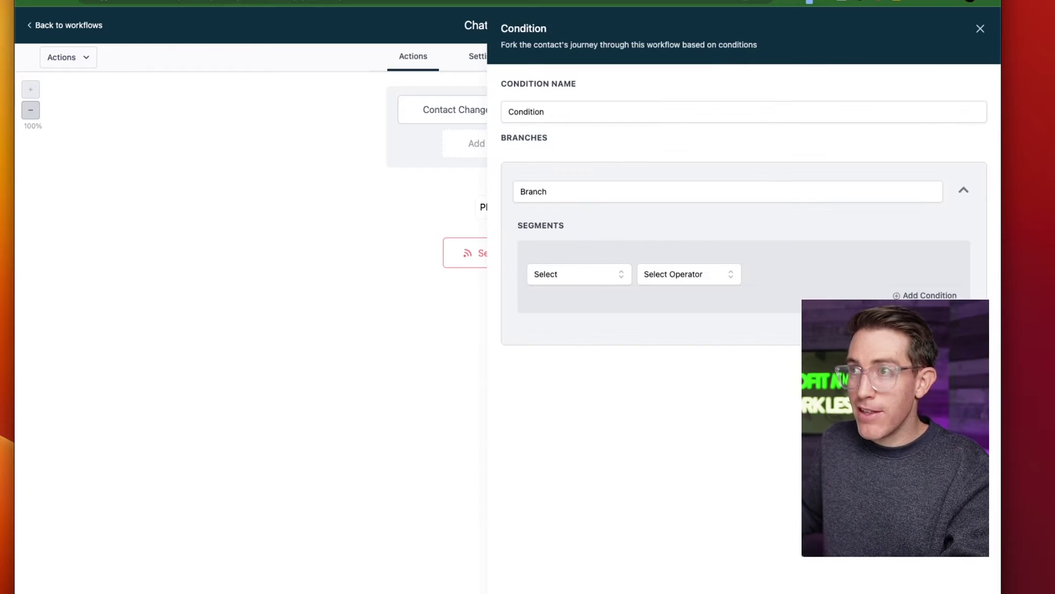
double_click(533, 191)
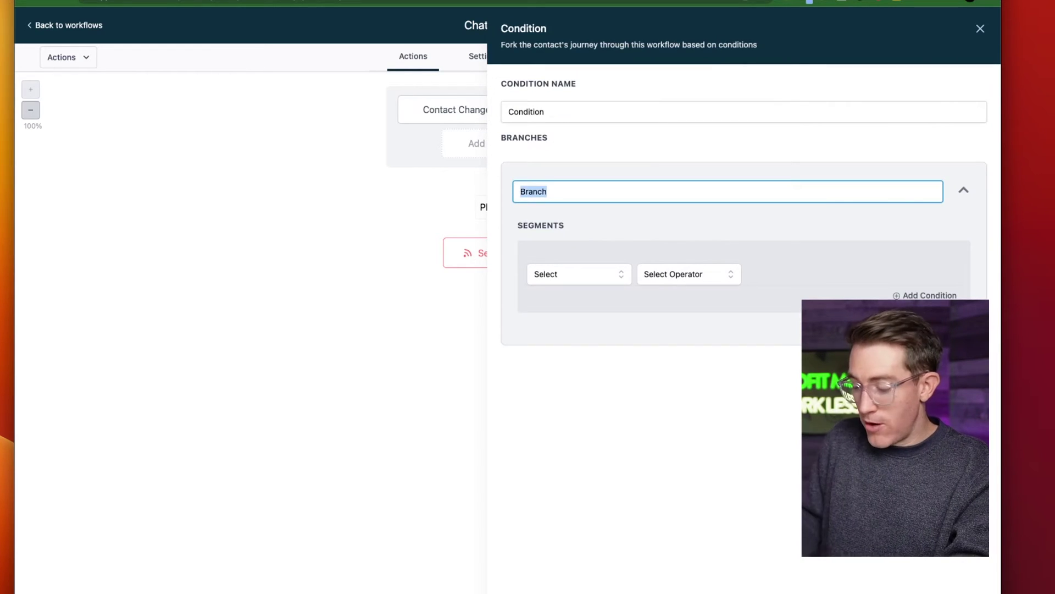
type("Repl")
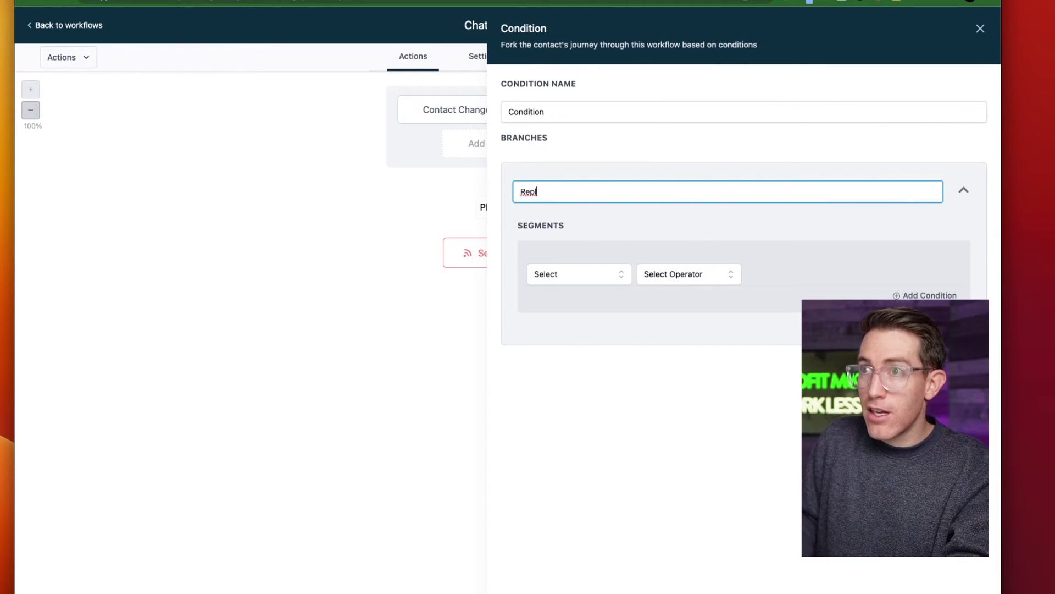
type("ied")
- Set the Replied branch's segment to Workflow Trigger Is Customer Replied
left_click(579, 274)
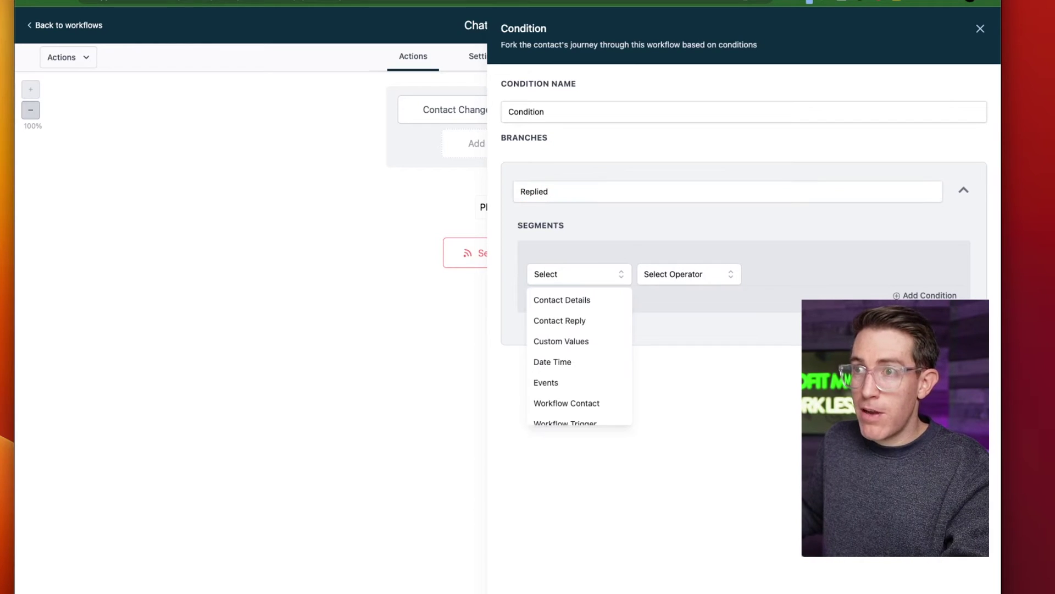
left_click(565, 422)
left_click(693, 274)
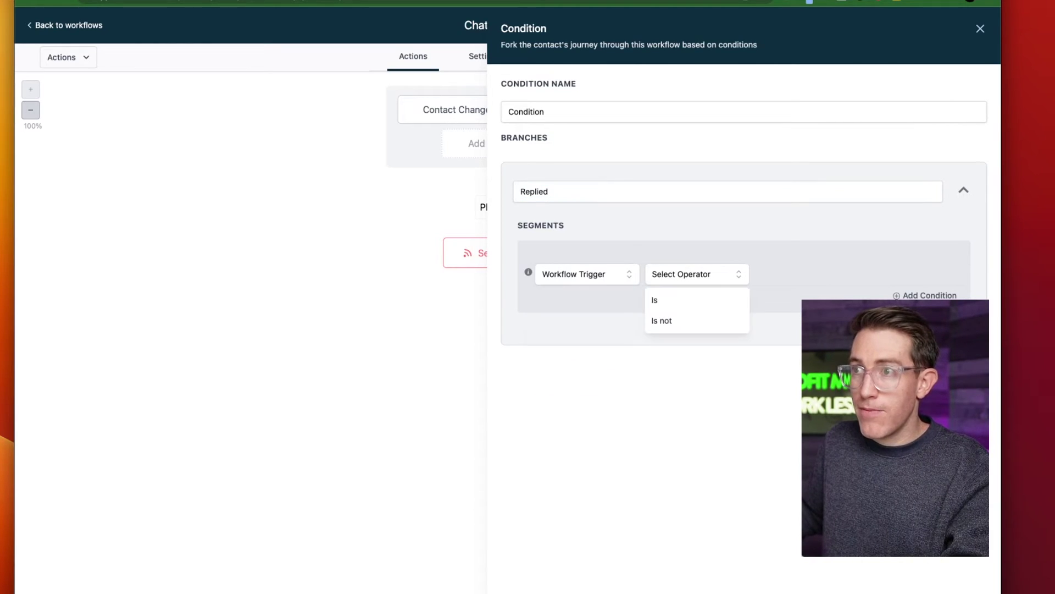
left_click(696, 299)
left_click(858, 274)
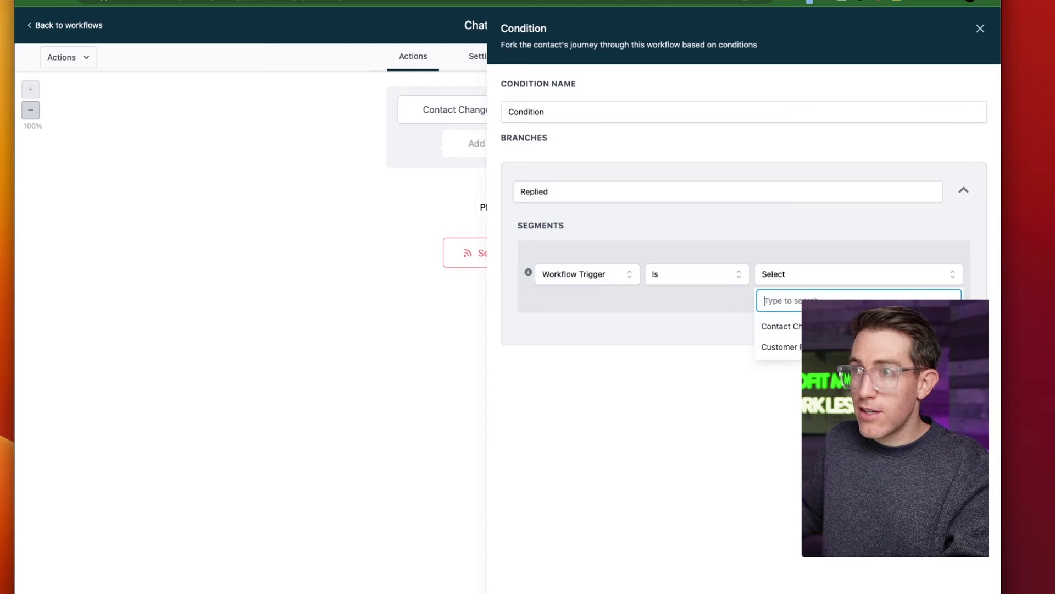
left_click(777, 347)
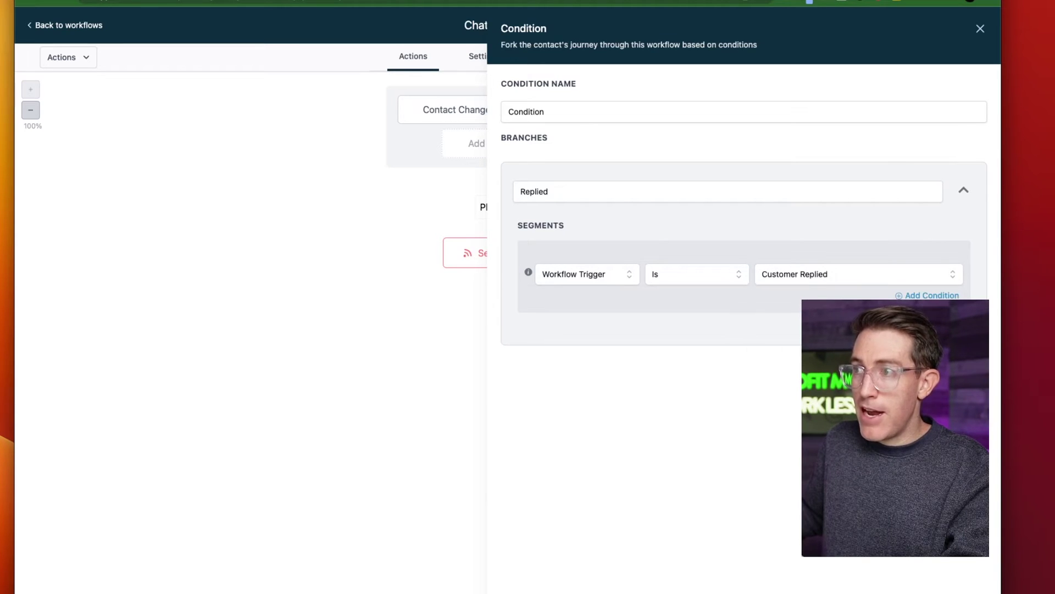
- Add a second branch to the condition and name it "Response Changed"
left_click(950, 357)
double_click(537, 393)
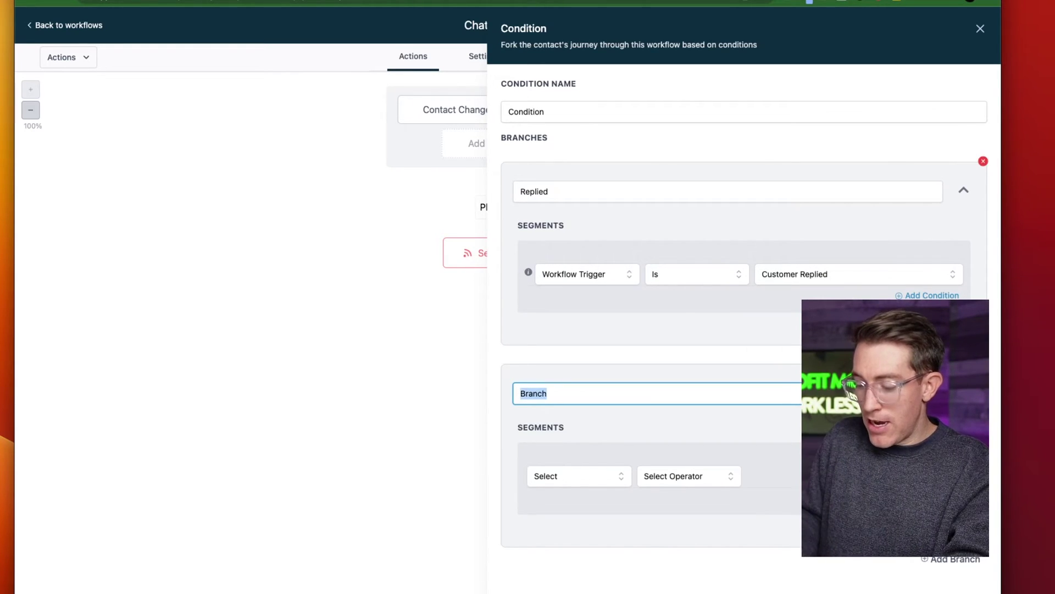
type("Response Change")
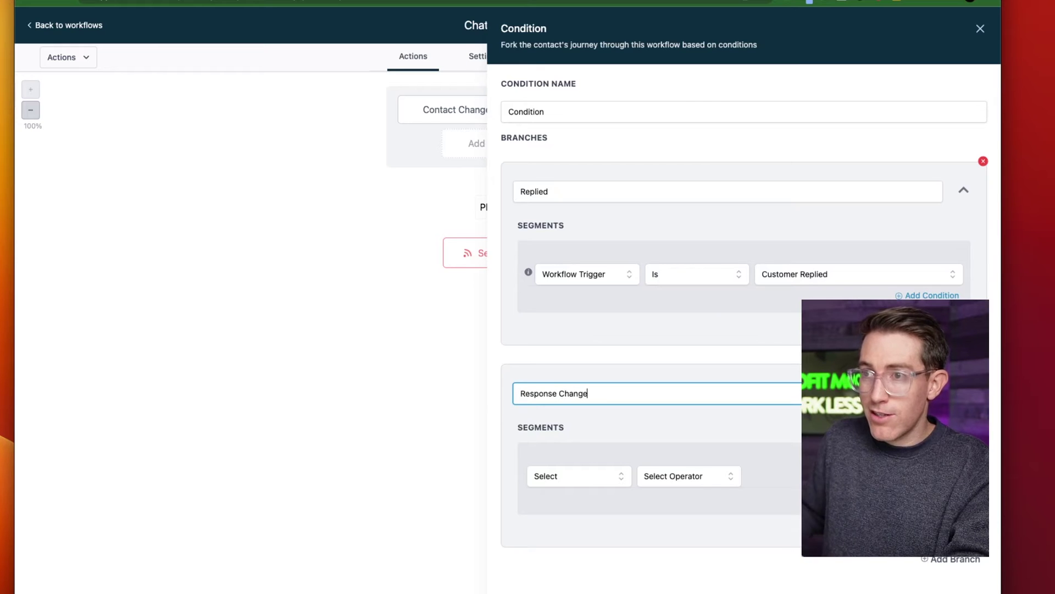
type("d")
- Set the Response Changed branch's segment to Workflow Trigger Is Contact Changed
left_click(577, 476)
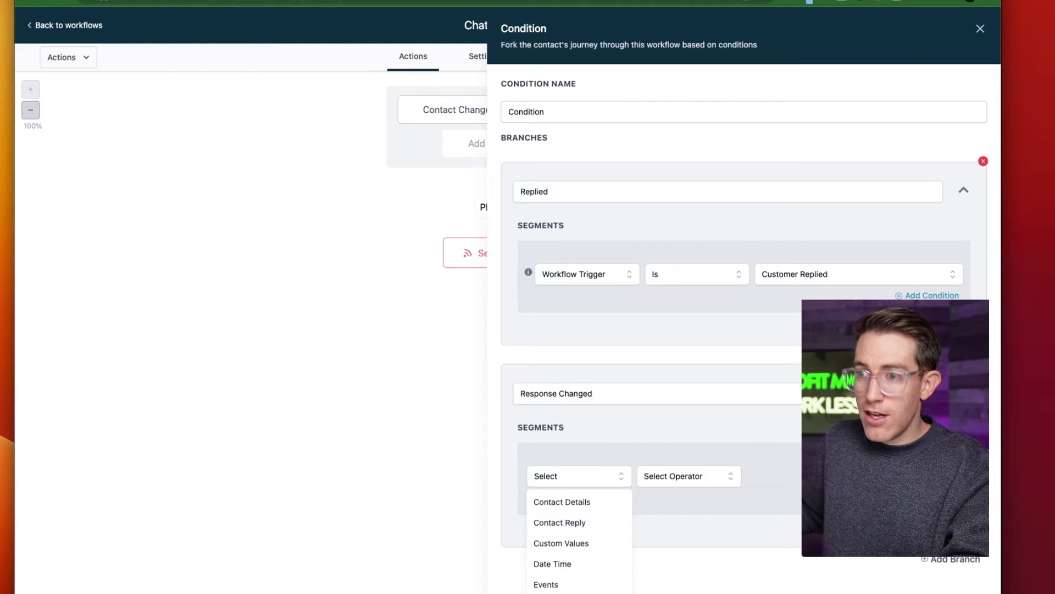
left_click(579, 591)
left_click(697, 475)
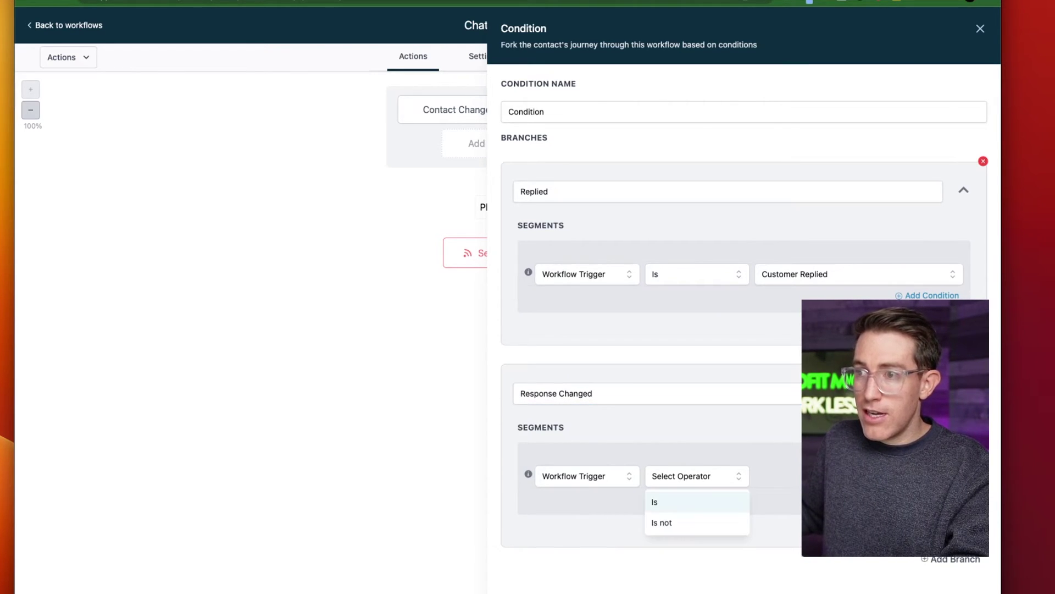
left_click(696, 501)
left_click(778, 475)
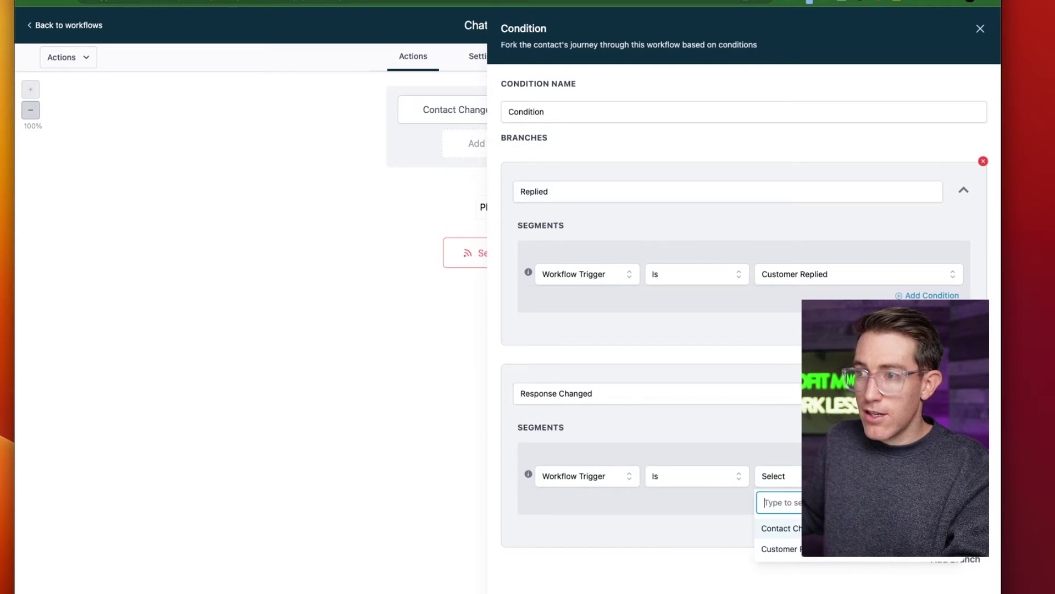
left_click(781, 528)
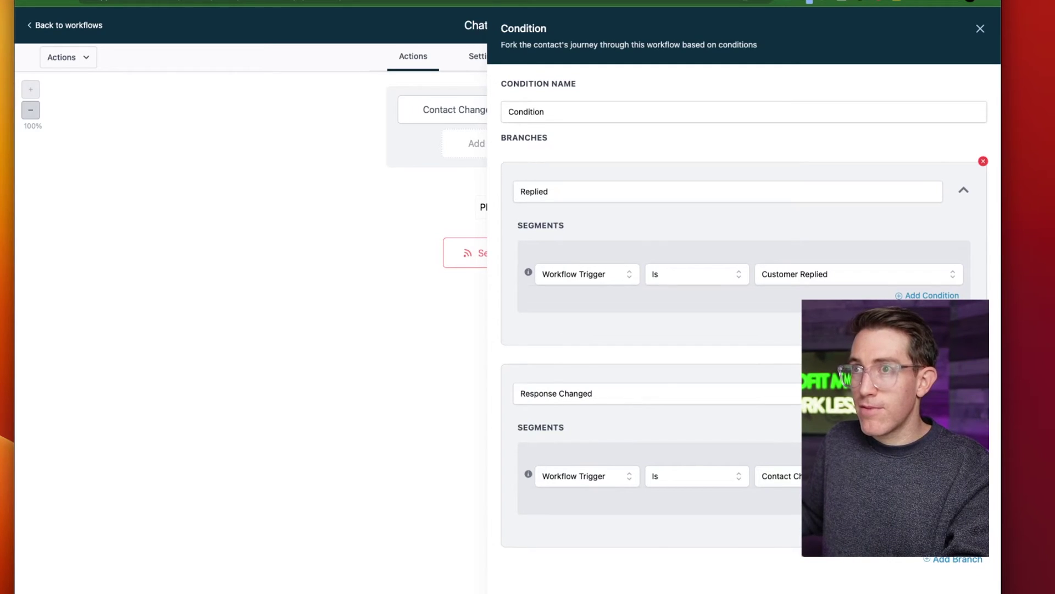
- Name the condition "What trigger did they come from?" and save it to the workflow
double_click(526, 112)
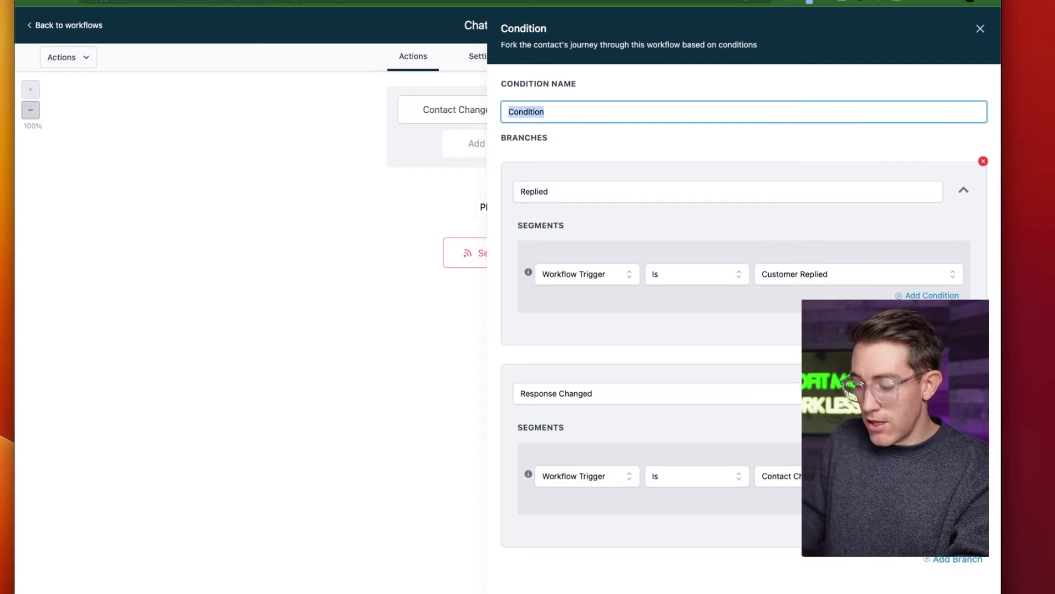
type("What trigger")
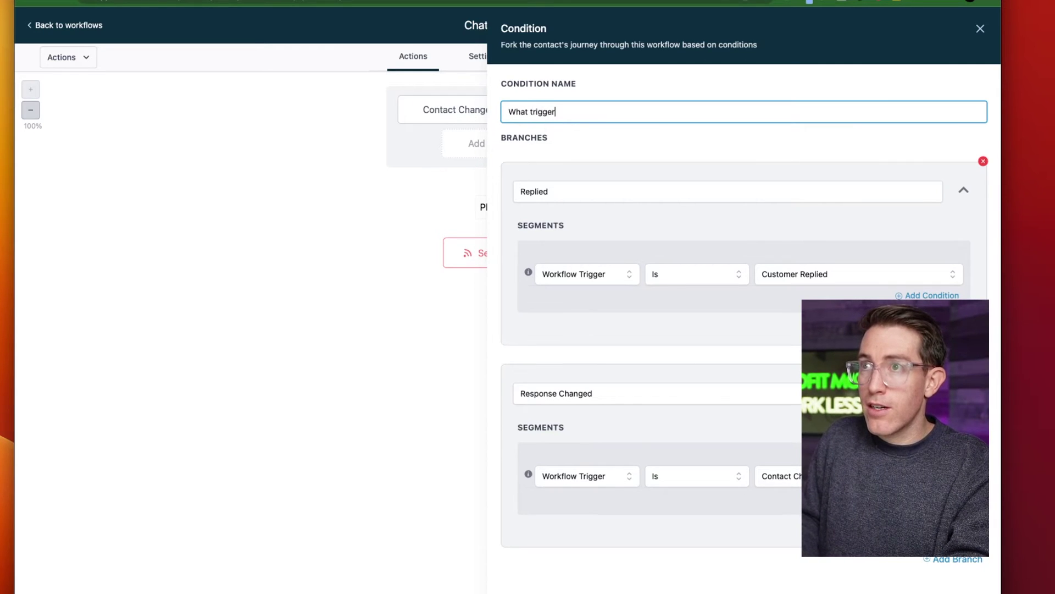
type(" did they come from?")
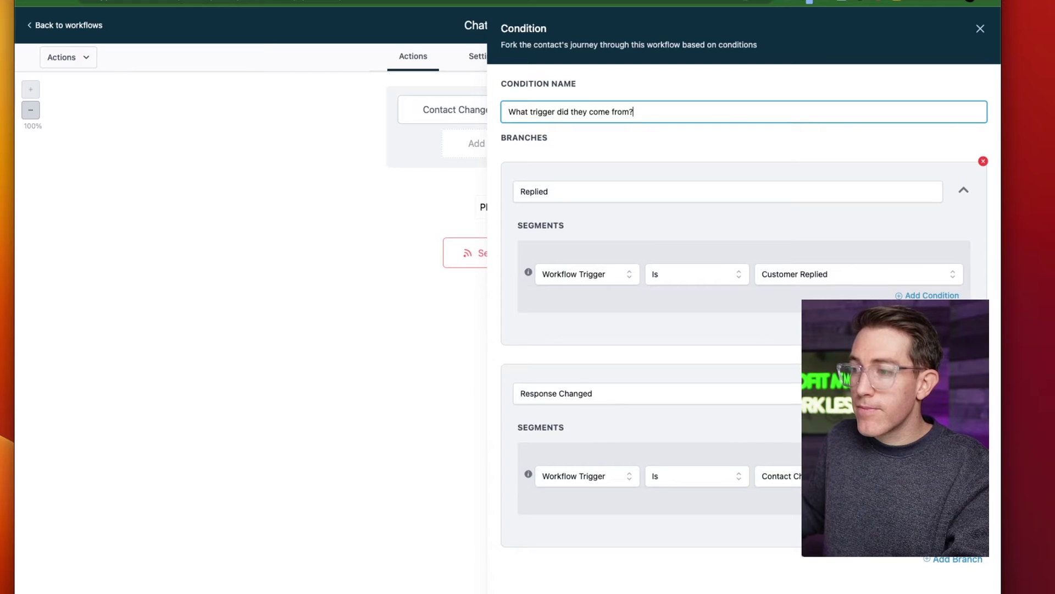
key("Return")
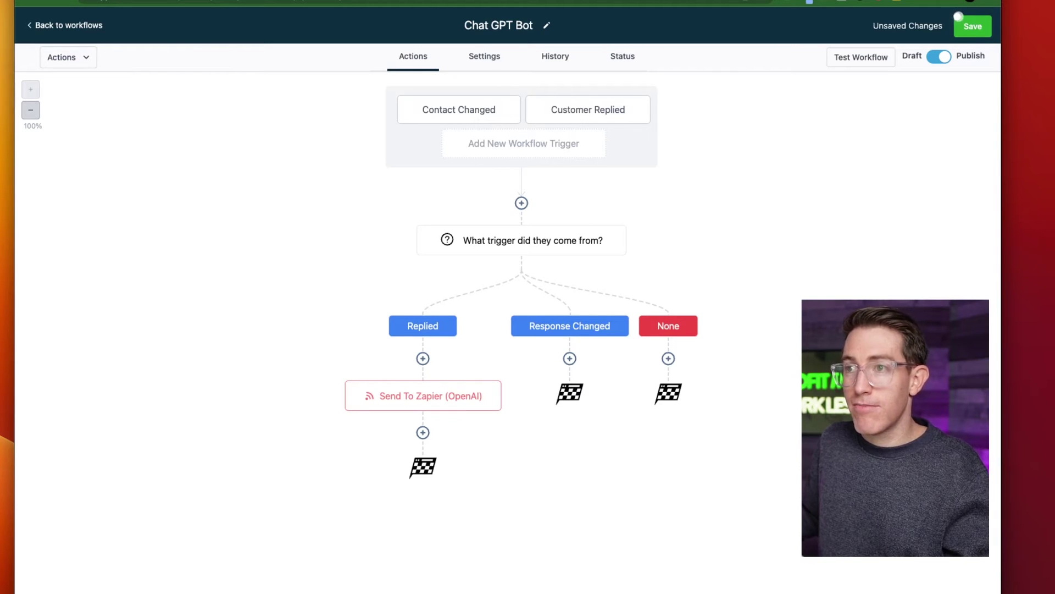
- Add a Send SMS action under the Response Changed branch with the contact's Response custom field, {{contact.response}}, as its message
left_click(570, 359)
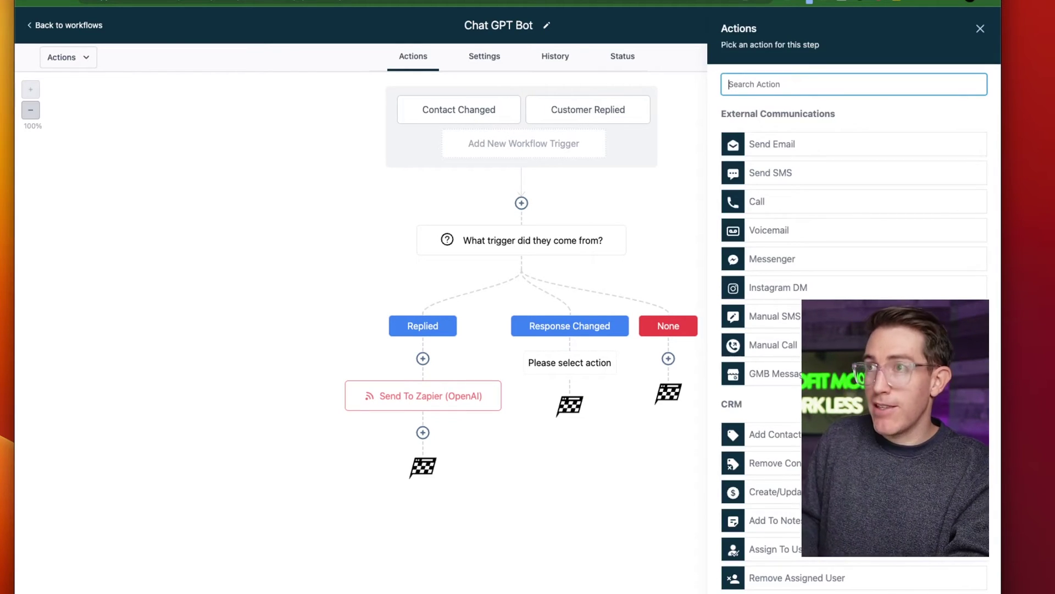
type("sen")
left_click(770, 165)
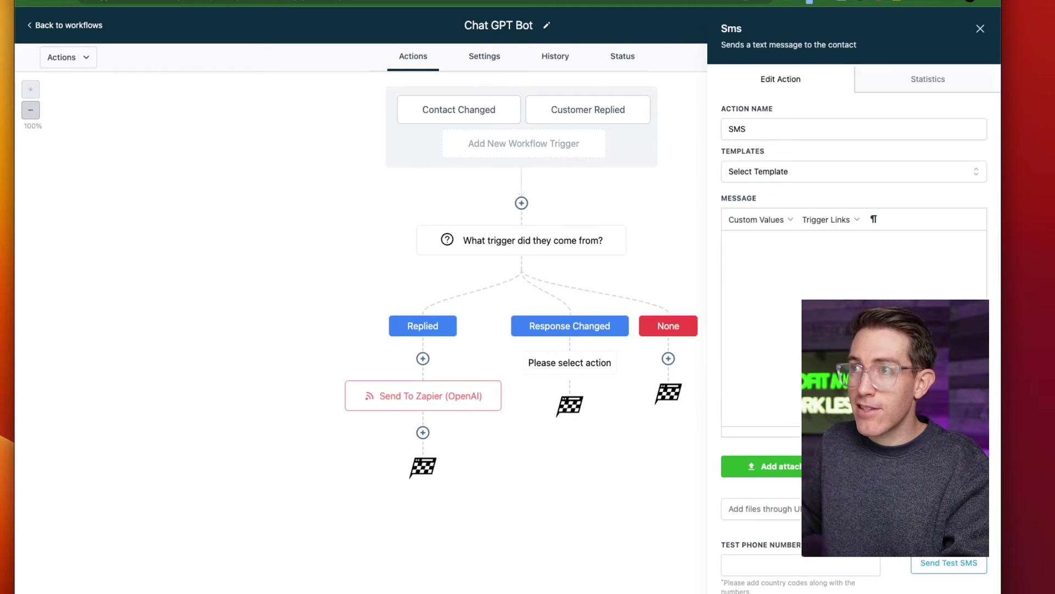
left_click(756, 219)
mouse_move(740, 259)
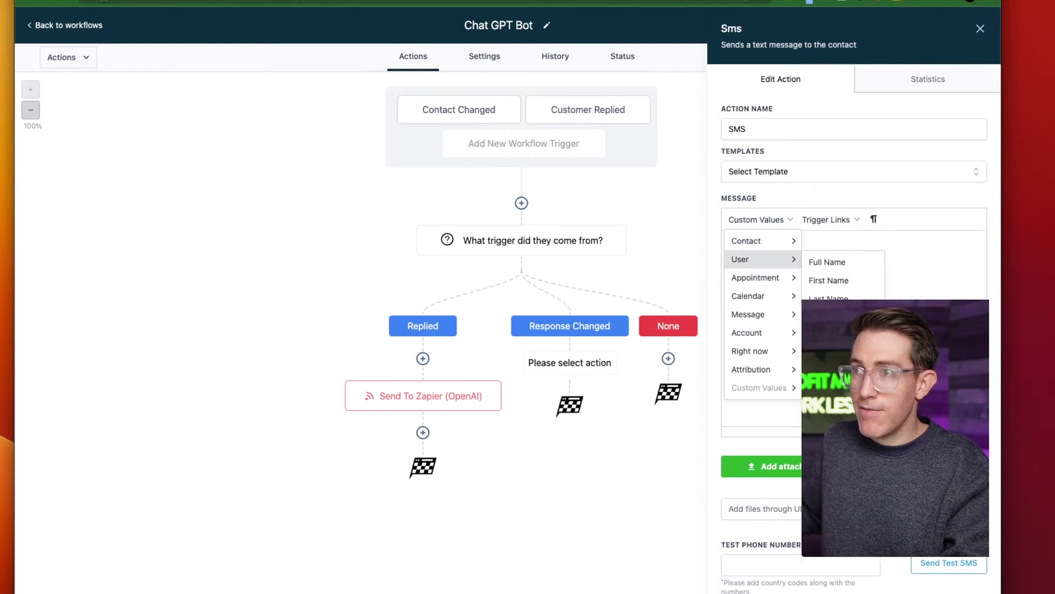
mouse_move(746, 240)
mouse_move(835, 574)
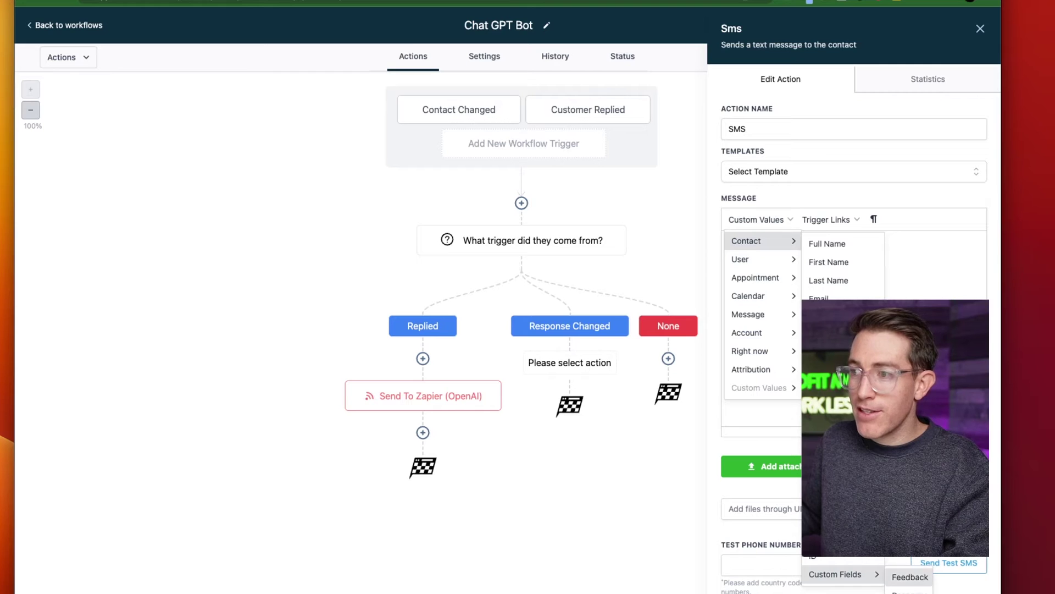
left_click(907, 590)
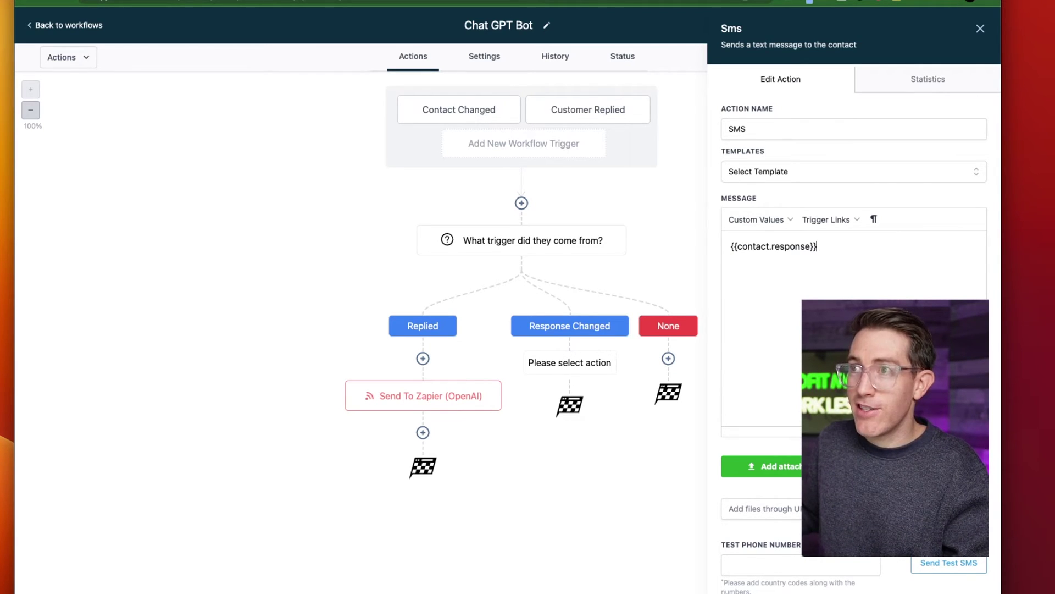
- Name the SMS action "Send Response", then save the action and the Chat GPT Bot workflow
double_click(745, 129)
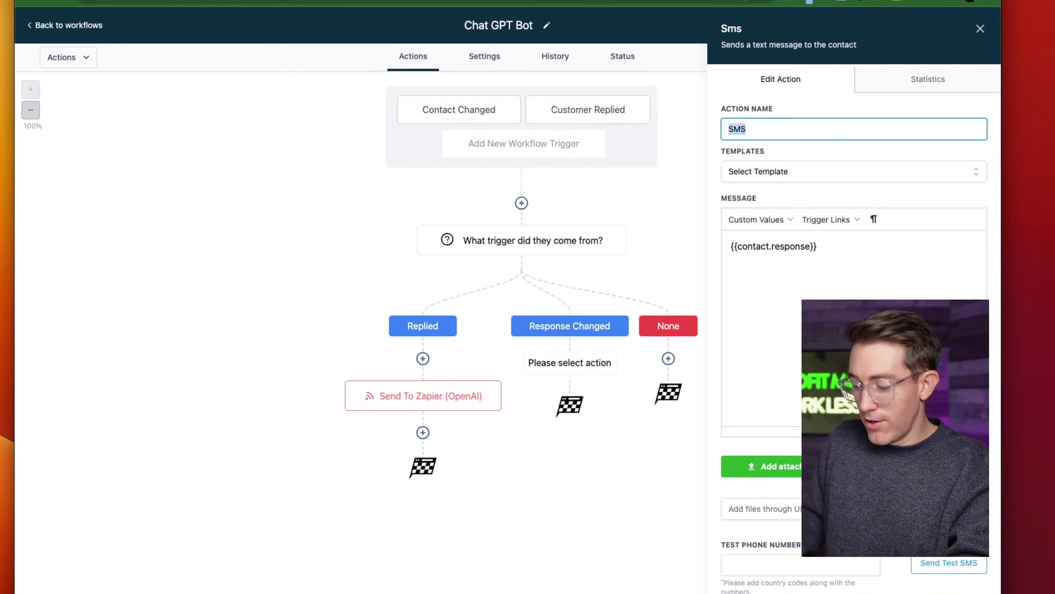
type("Snnd Response")
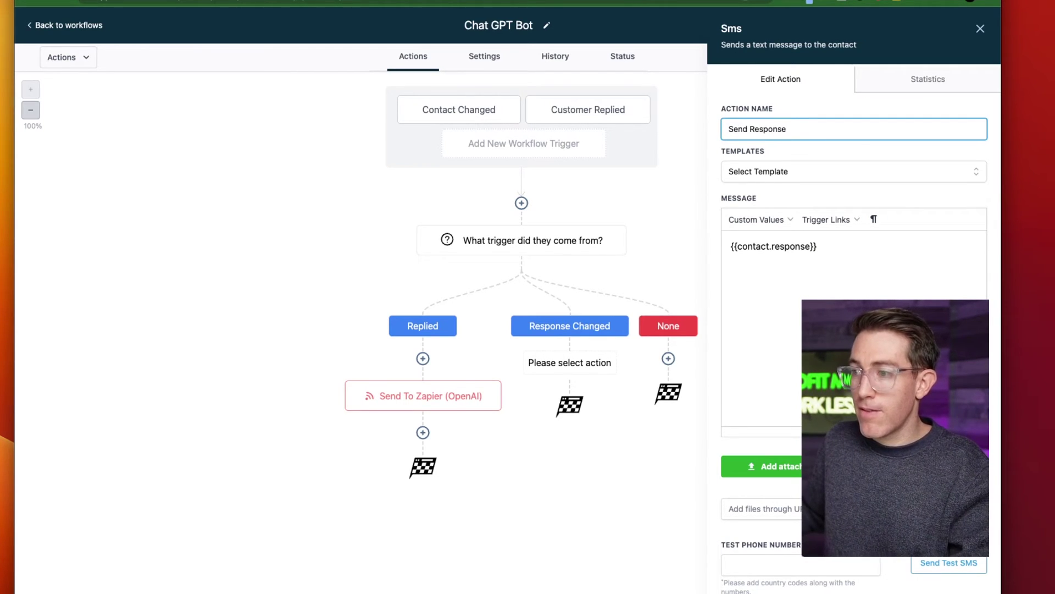
left_click(956, 591)
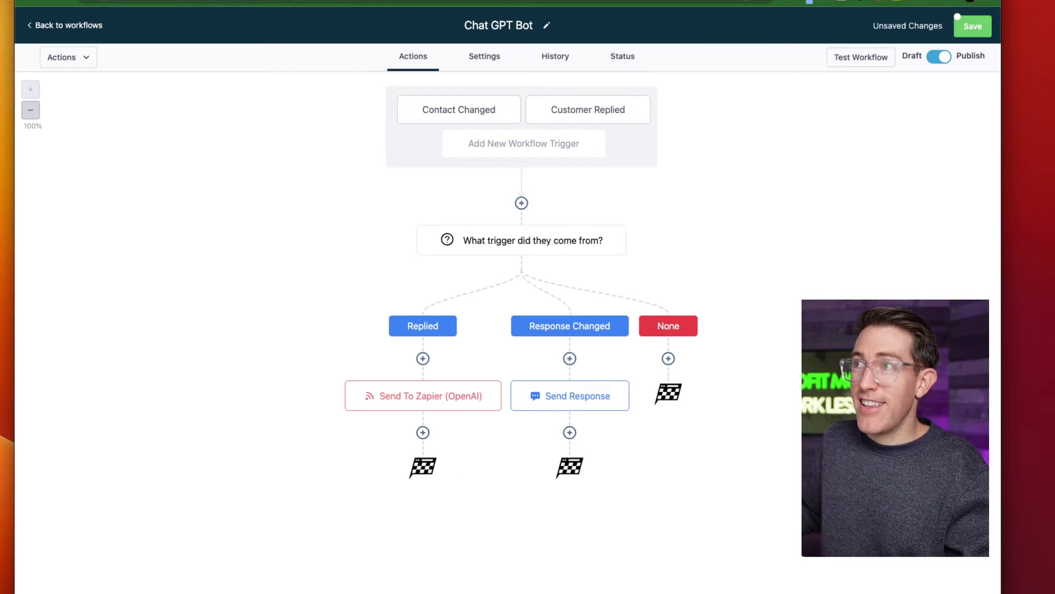
left_click(962, 22)
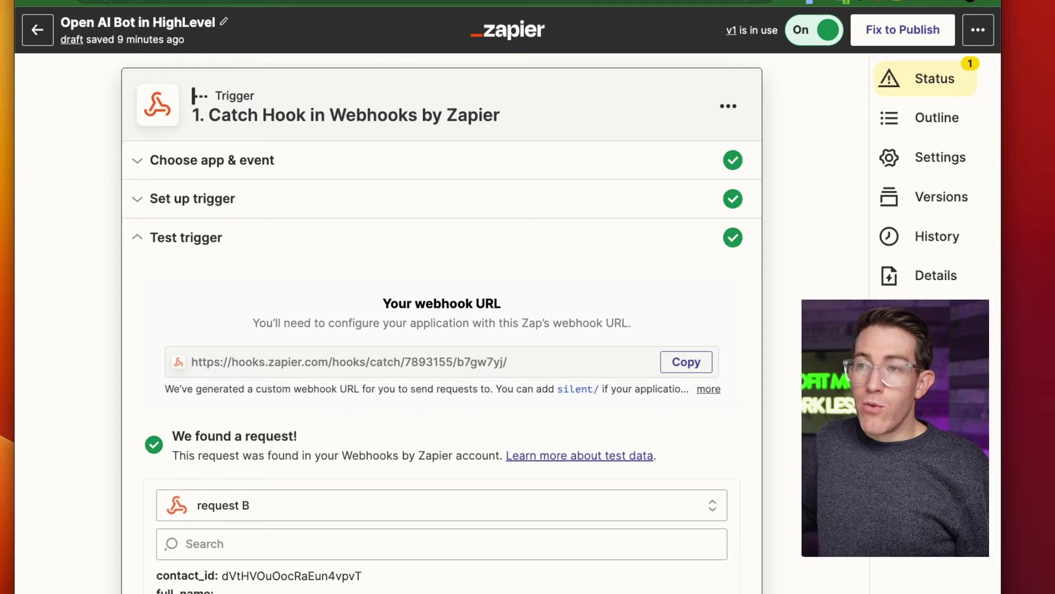
- In the Zapier zap, close the Catch Hook trigger and review the app, event and account of the Send Prompt in OpenAI action
scroll(442, 324, "down", 10)
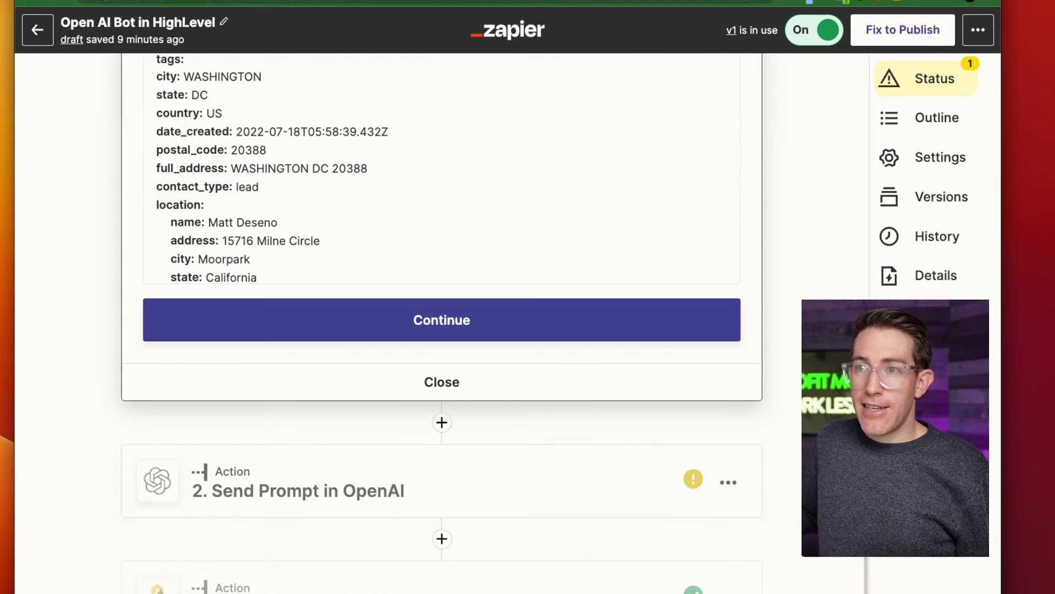
left_click(441, 381)
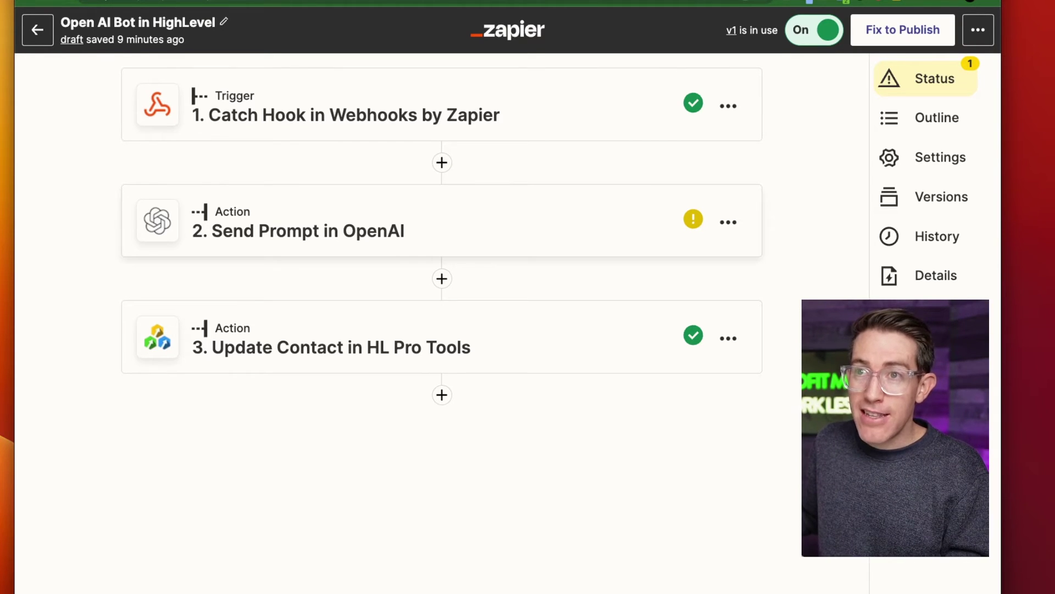
left_click(441, 221)
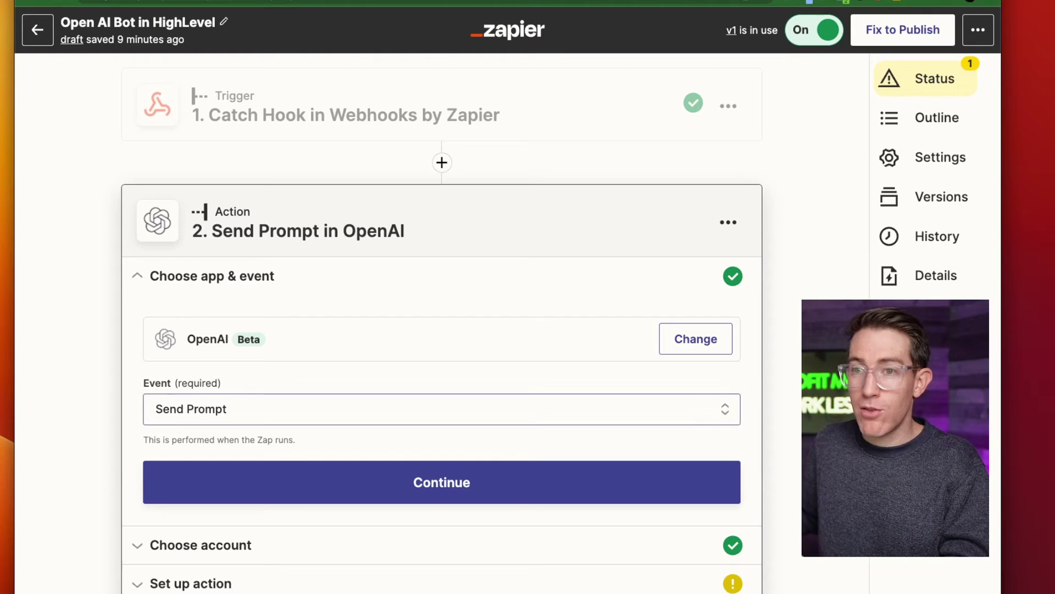
left_click(441, 481)
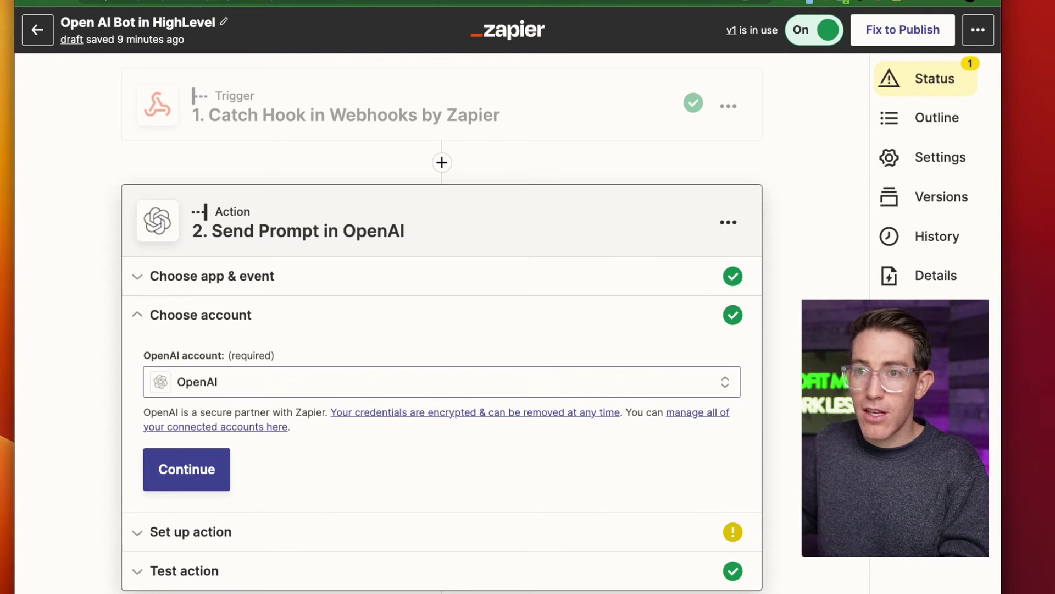
left_click(187, 468)
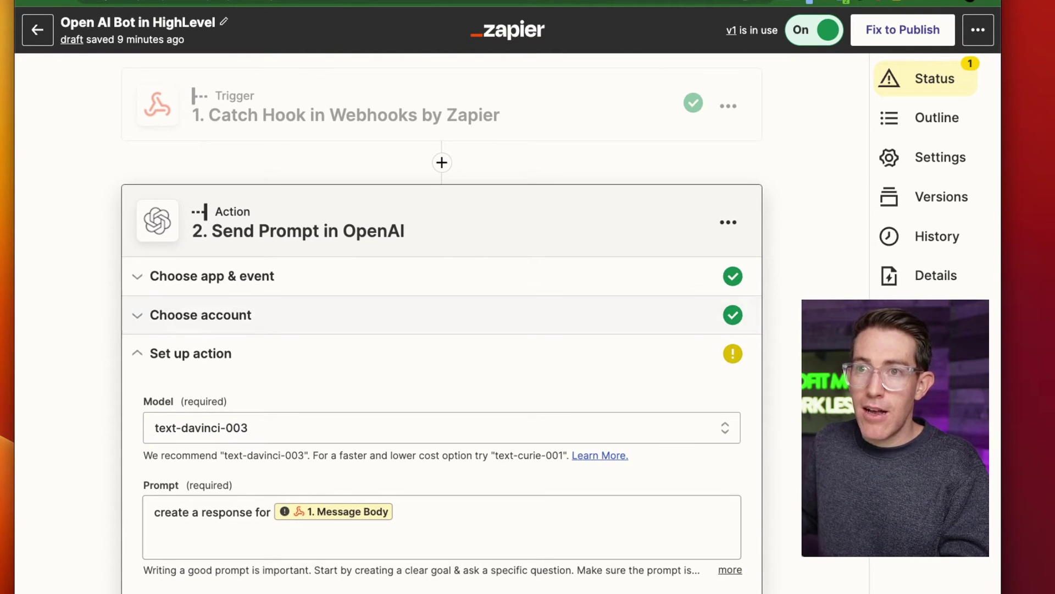
- Reopen the OpenAI action's account section, then switch to the OpenAI site and open the account's API keys page
left_click(200, 315)
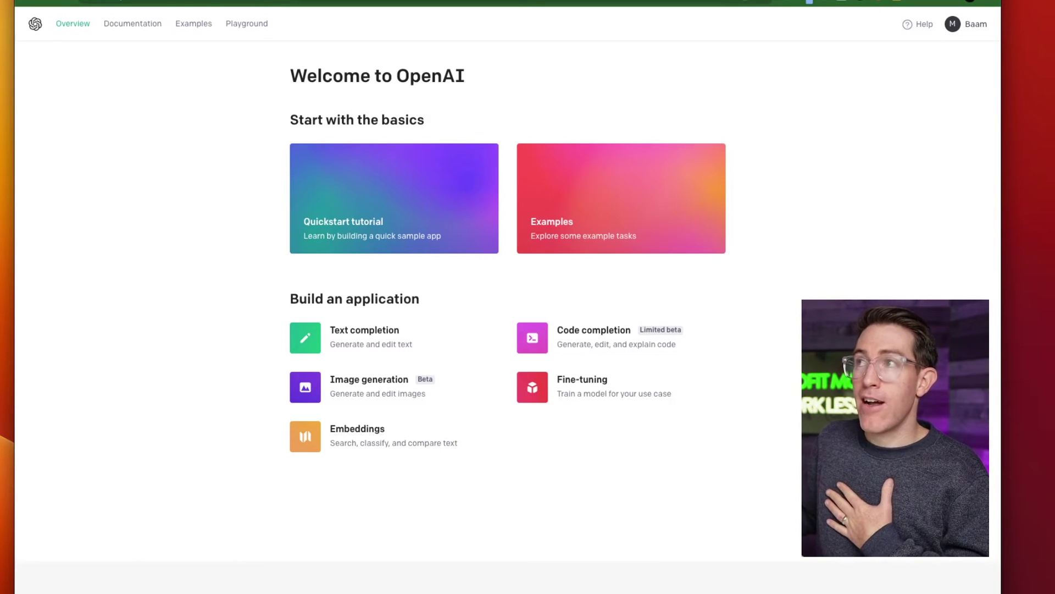
left_click(965, 23)
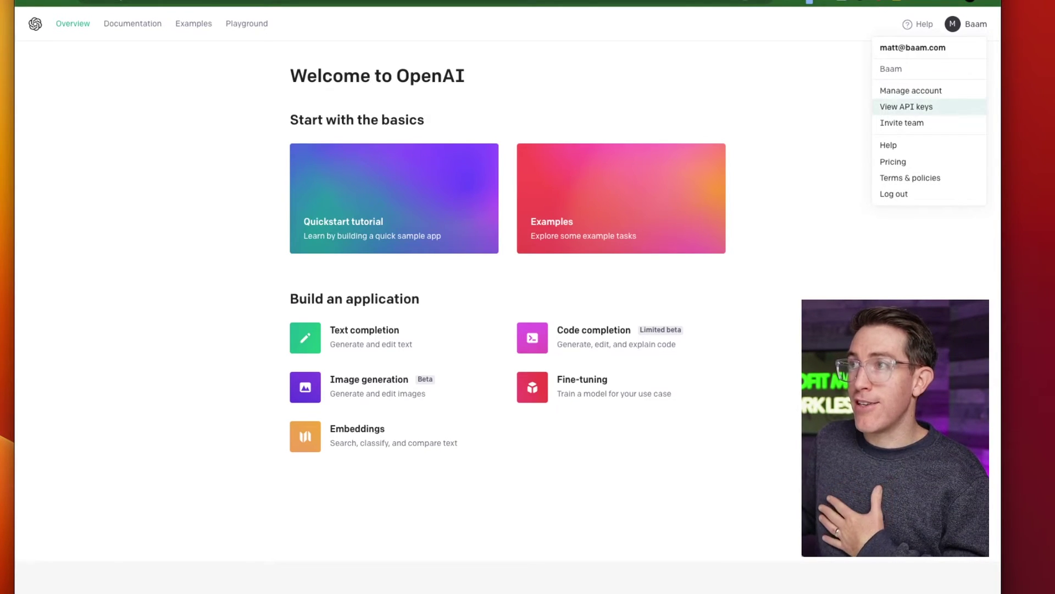
left_click(907, 106)
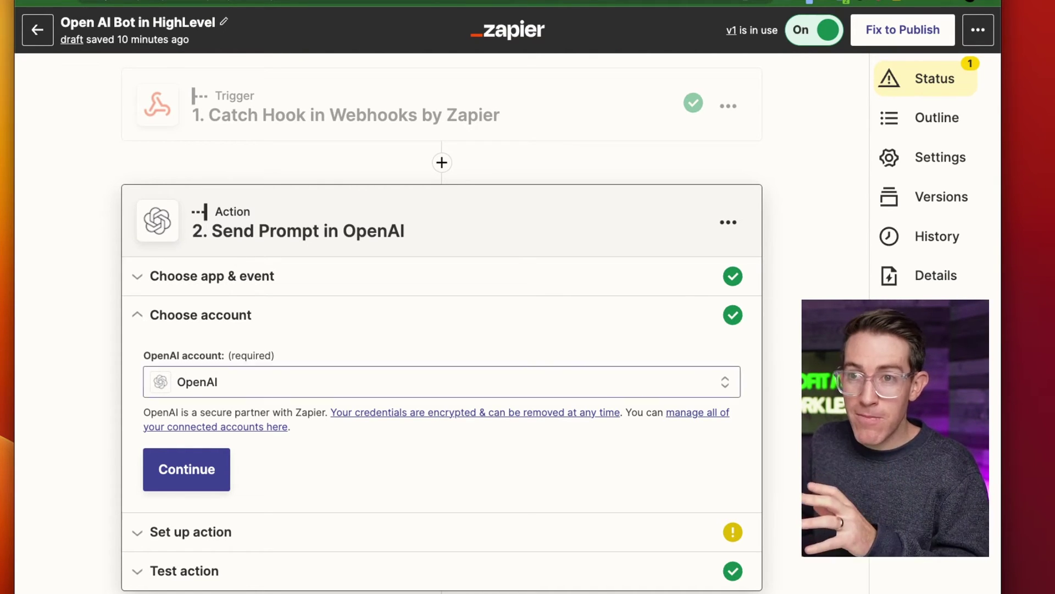
- Back in Zapier, examine the Send Prompt action's setup: model, prompt, temperature, maximum length, stop sequences, Top P and penalty settings
left_click(186, 469)
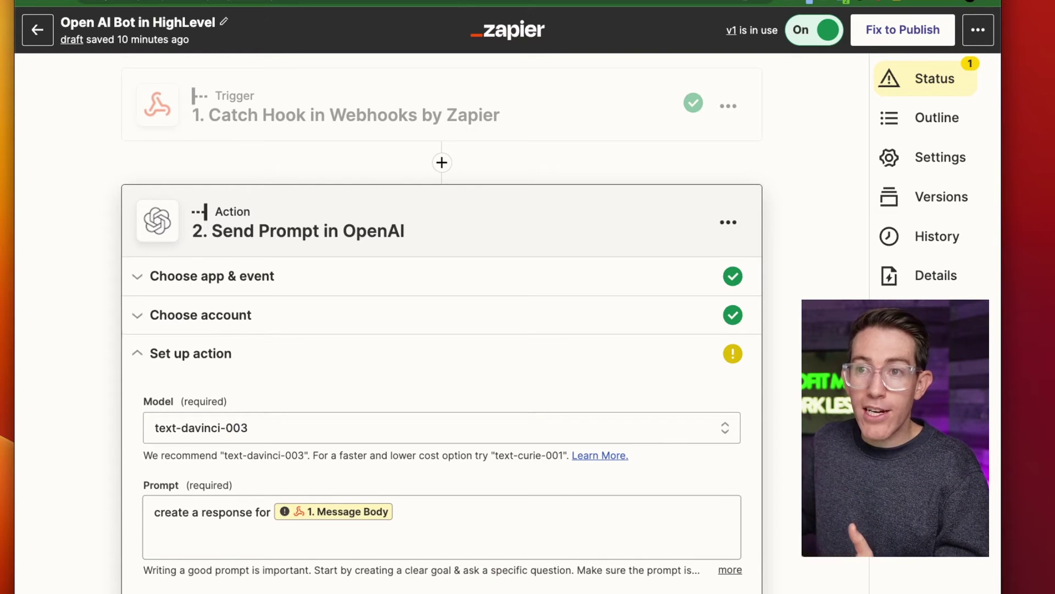
scroll(441, 323, "down", 3)
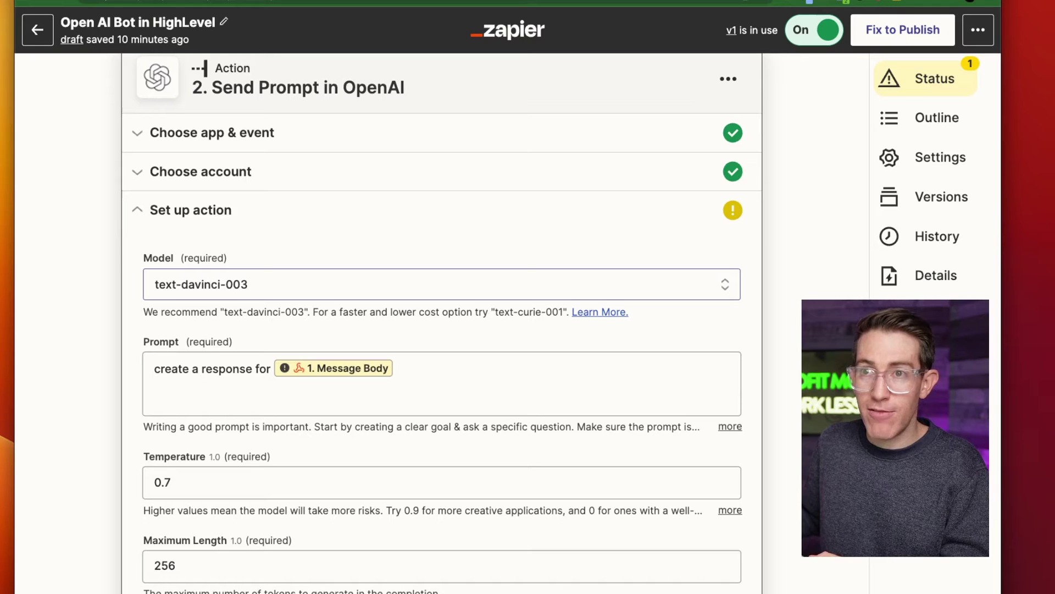
scroll(441, 323, "up", 1)
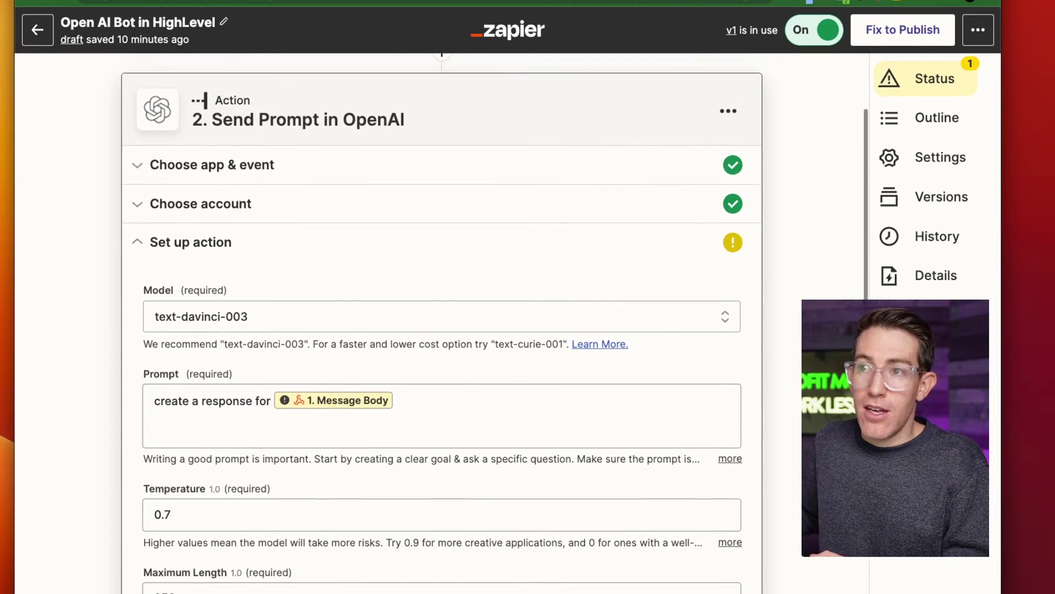
scroll(441, 323, "down", 1)
scroll(439, 329, "down", 2)
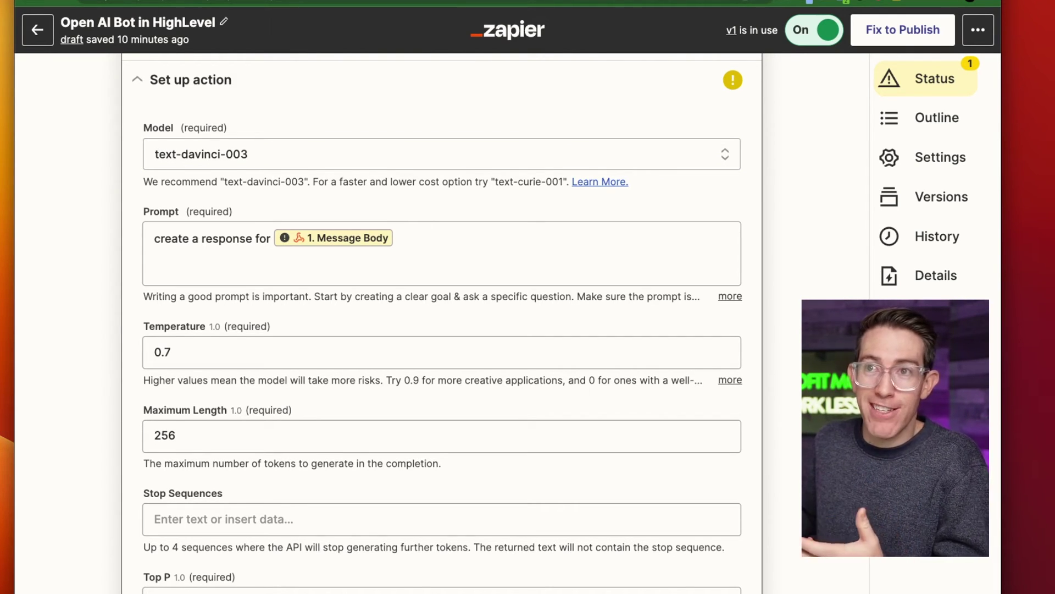
scroll(440, 330, "down", 1)
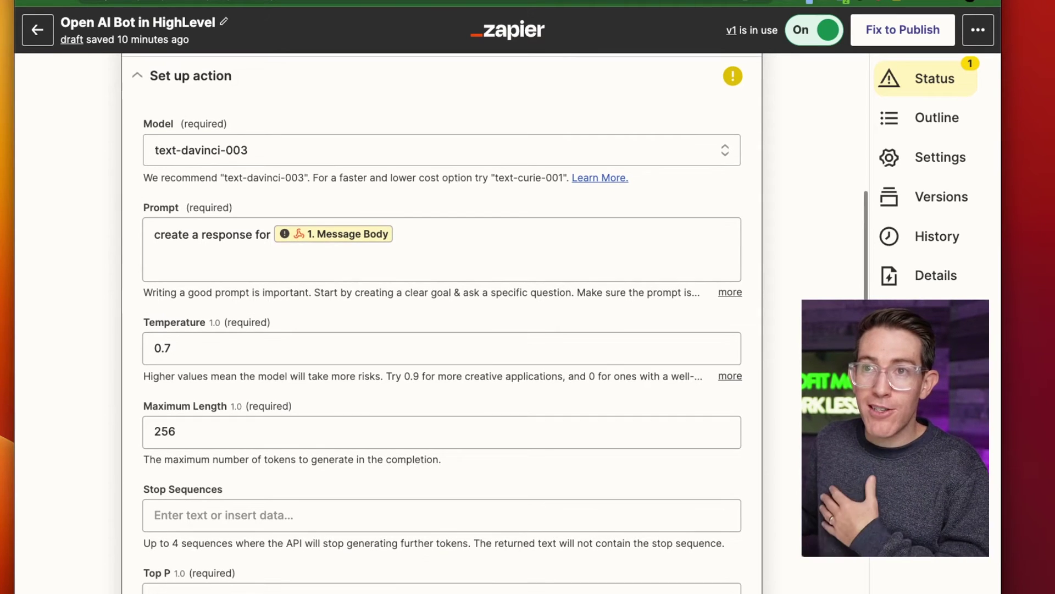
left_click(439, 253)
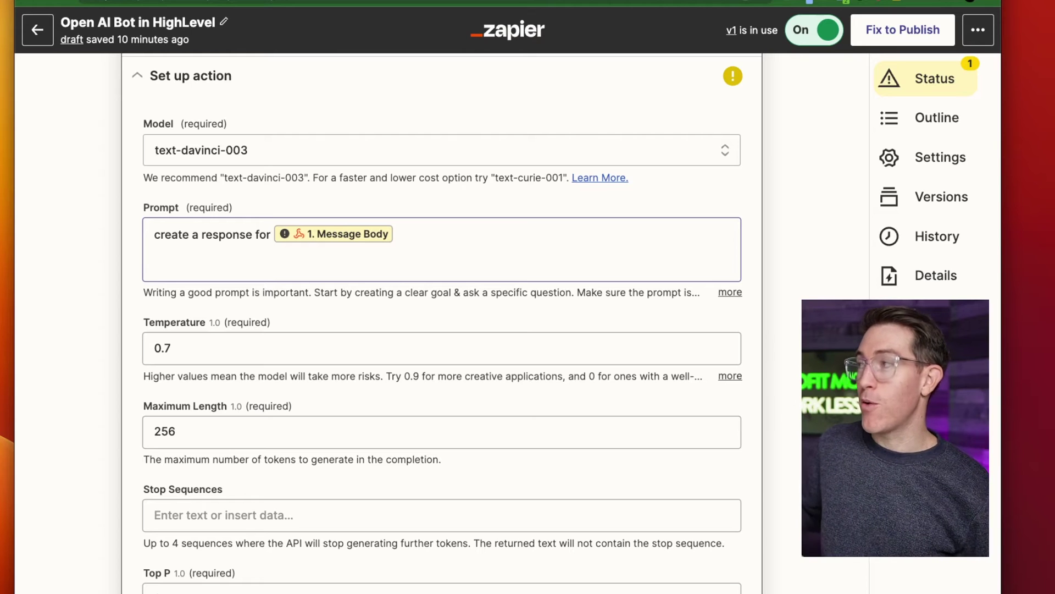
scroll(440, 323, "up", 1)
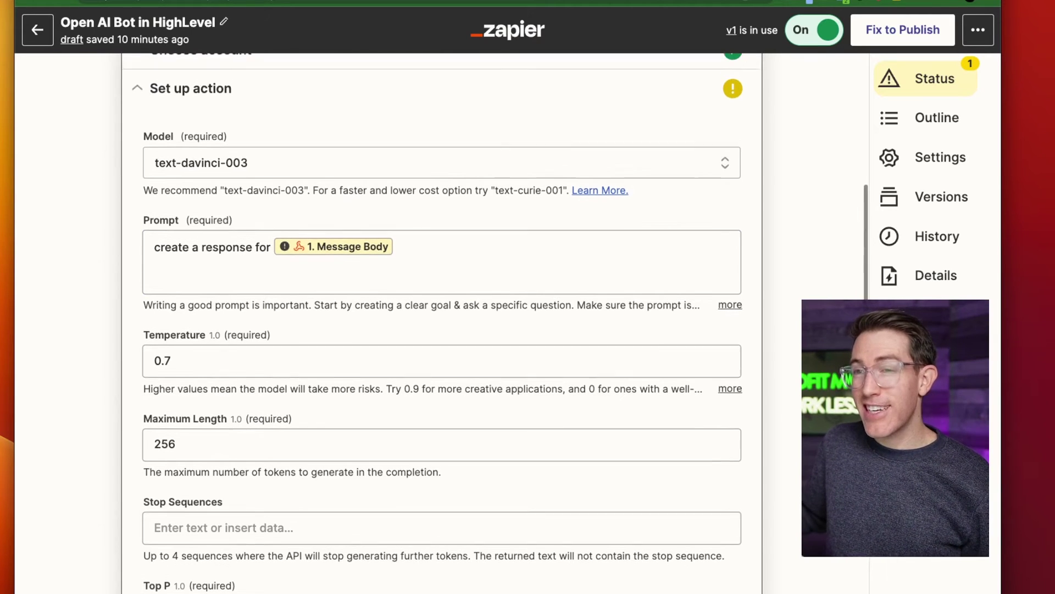
scroll(440, 323, "down", 3)
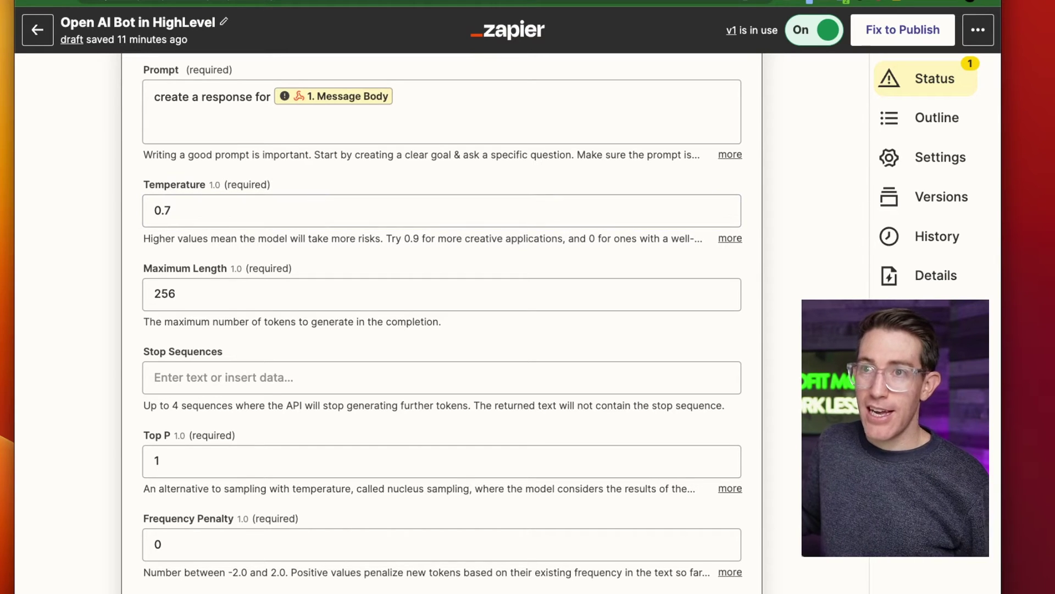
scroll(439, 323, "down", 1)
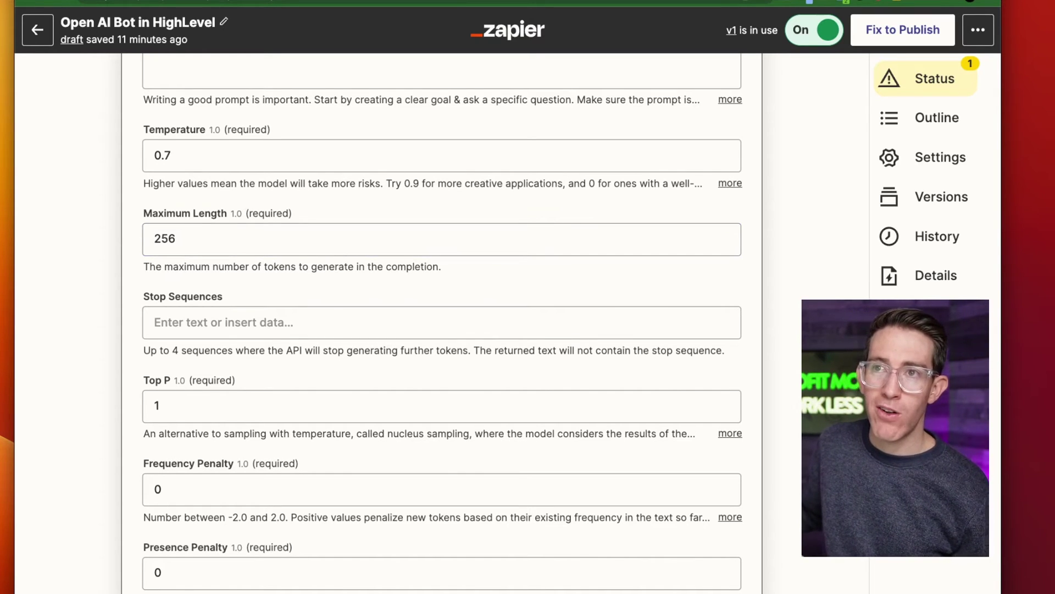
scroll(443, 329, "down", 3)
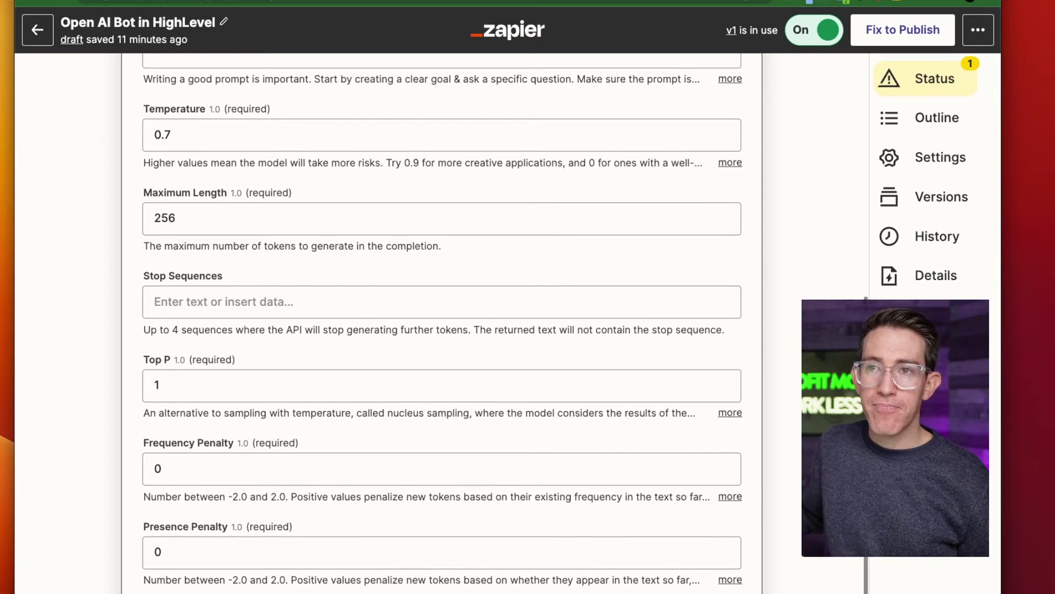
scroll(442, 329, "down", 1)
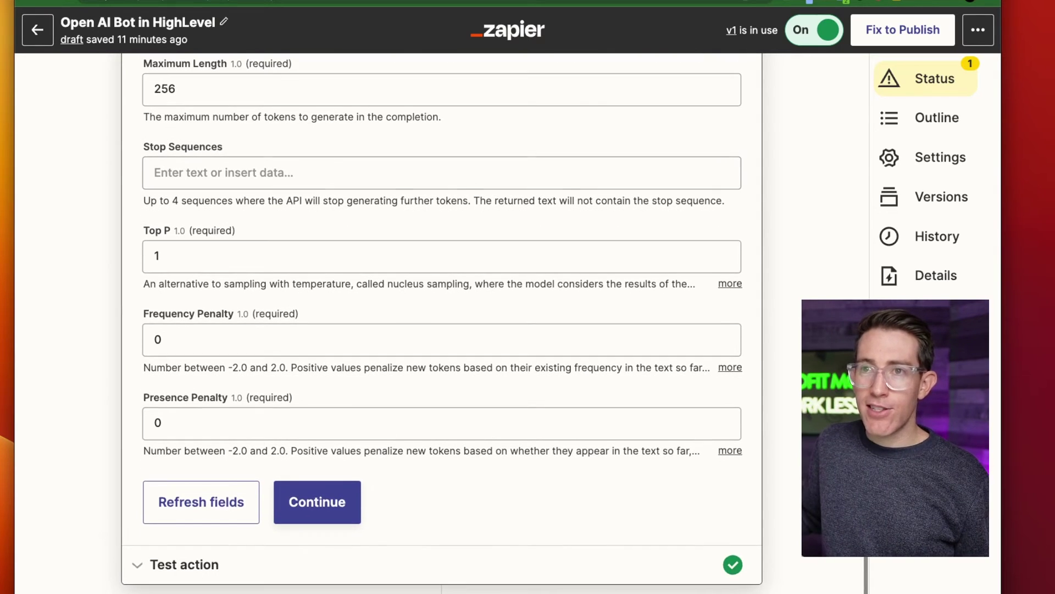
scroll(442, 330, "down", 2)
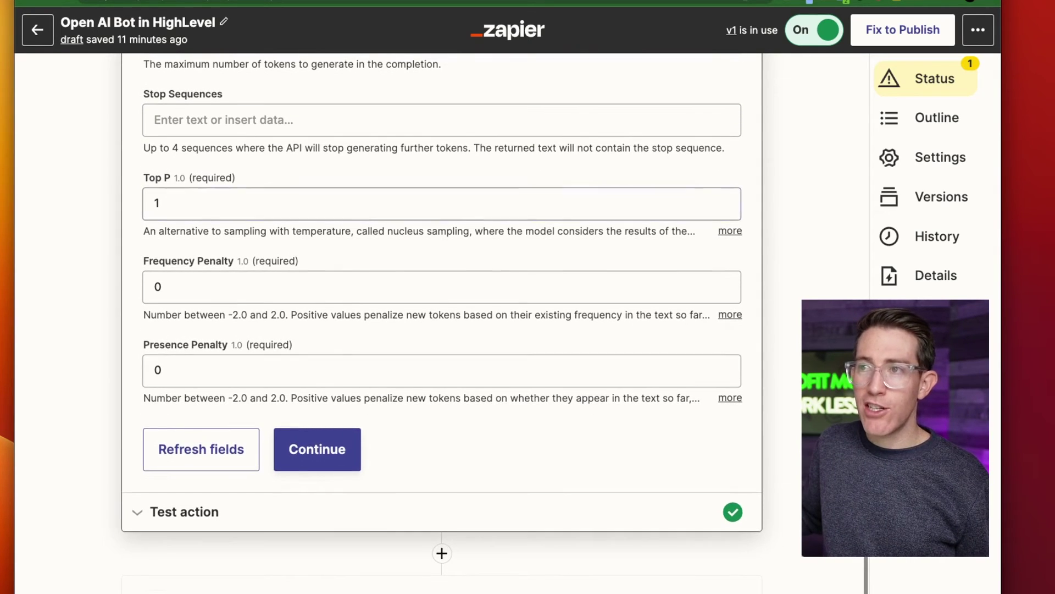
scroll(442, 329, "down", 1)
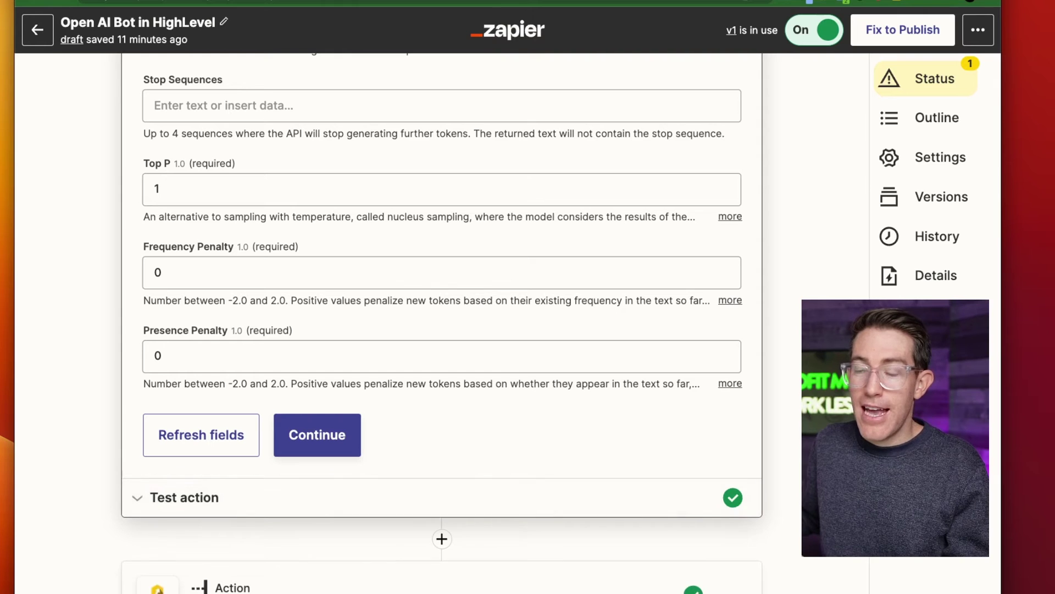
- Open the Update Contact in HL Pro Tools action and review its app, event and connected account
left_click(441, 579)
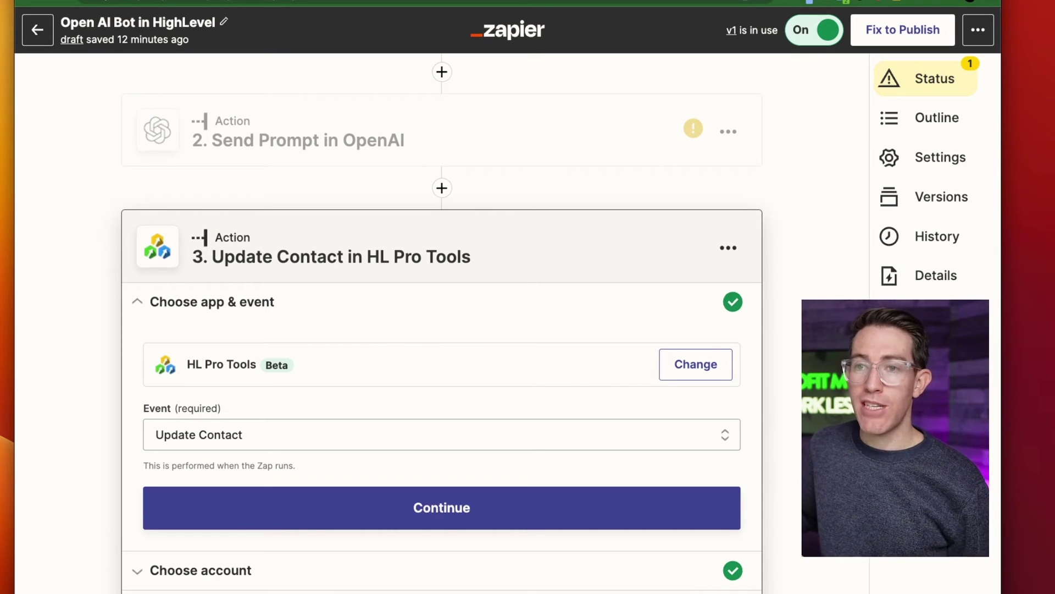
scroll(441, 317, "down", 2)
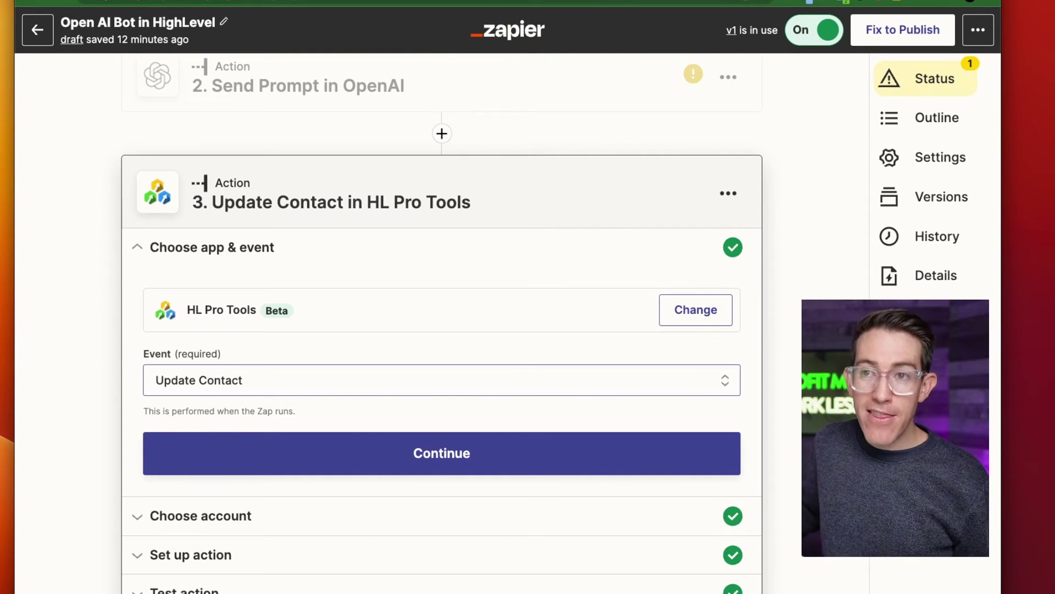
scroll(441, 317, "down", 1)
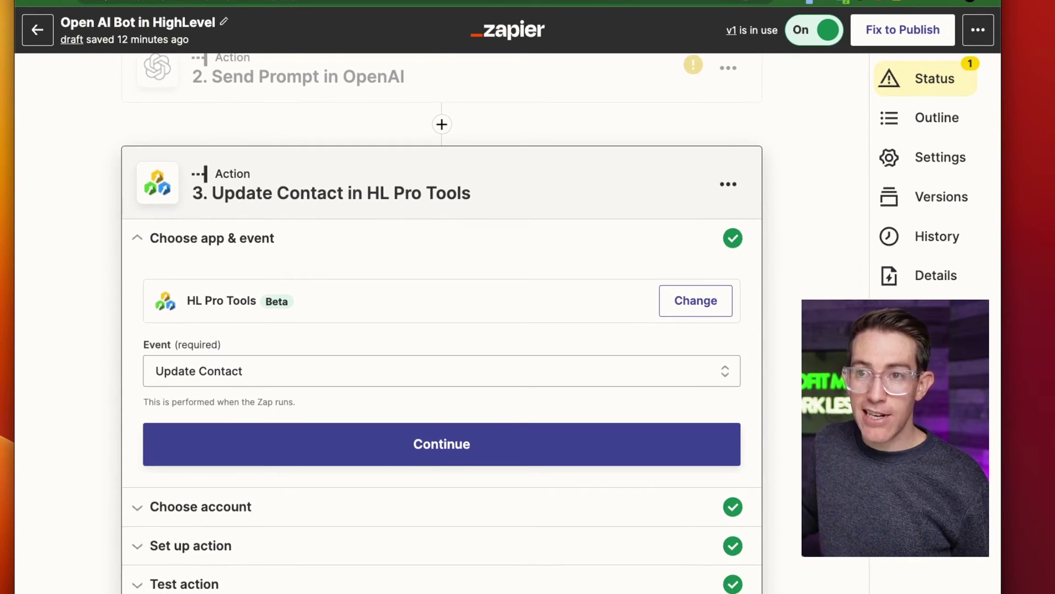
scroll(441, 316, "up", 1)
left_click(200, 537)
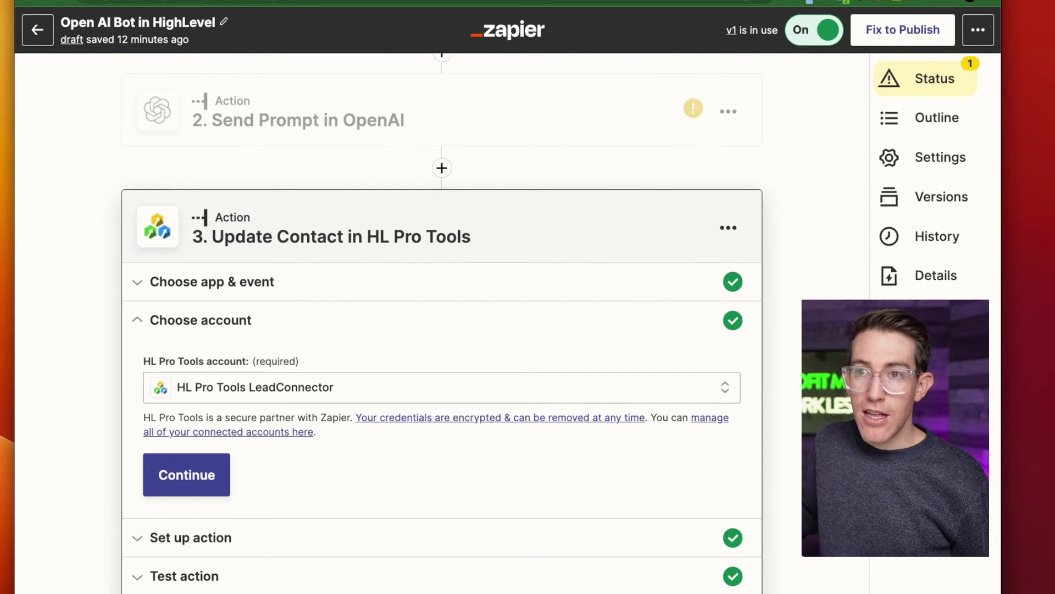
- Examine the Update Contact action's setup: the location, contact ID and phone mappings and the Response custom field's inserted data
left_click(191, 537)
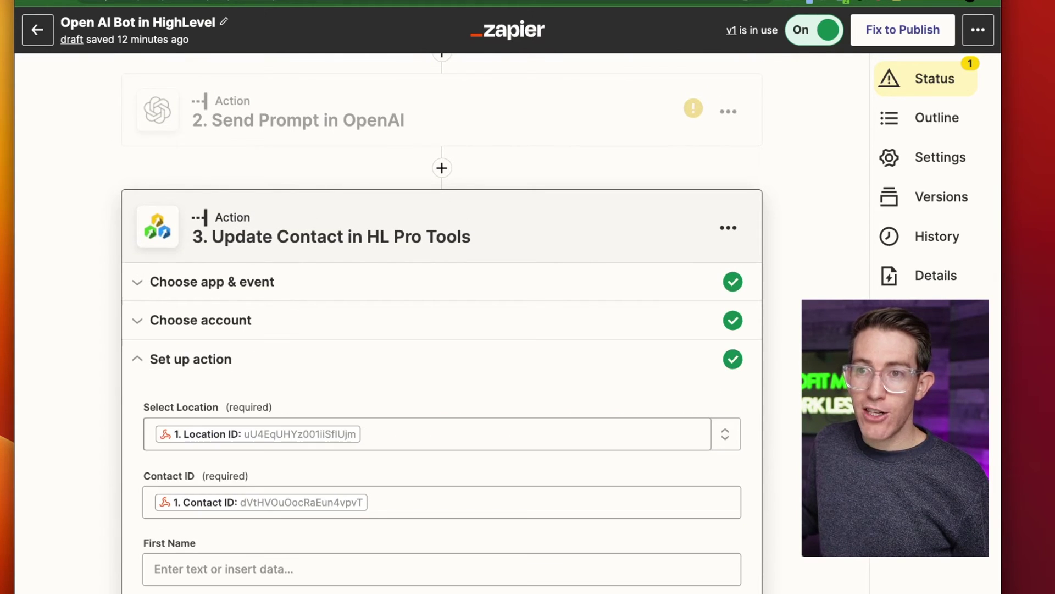
scroll(441, 323, "up", 1)
scroll(442, 323, "down", 3)
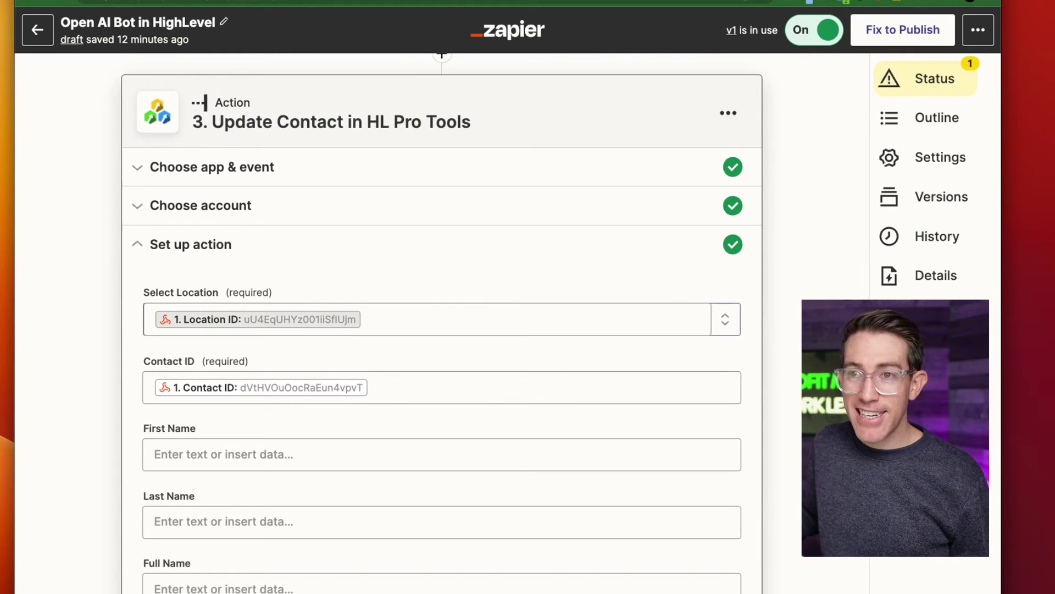
scroll(441, 296, "down", 3)
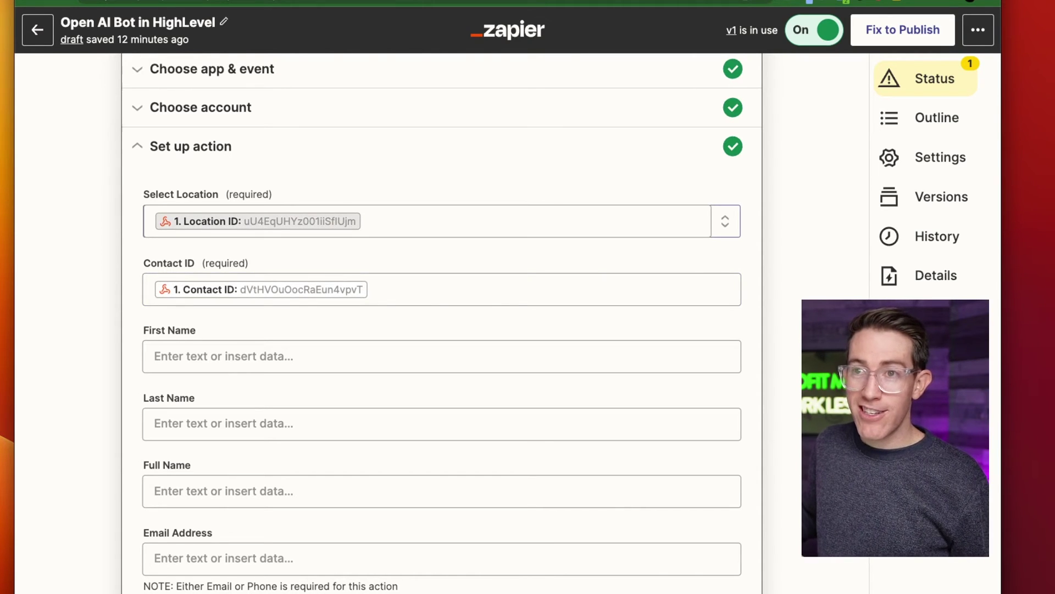
scroll(442, 329, "down", 5)
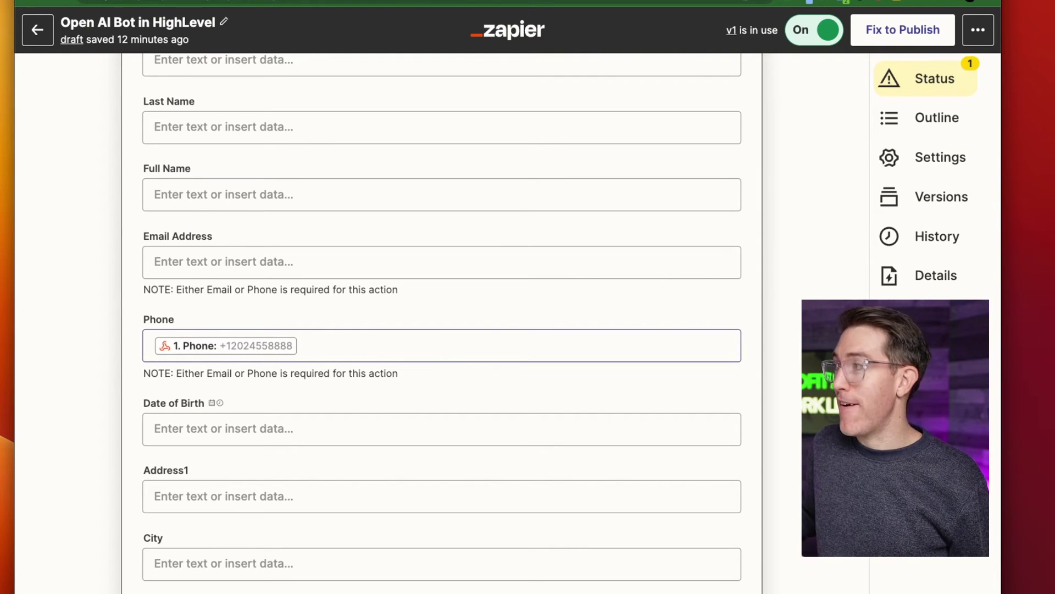
scroll(442, 330, "down", 4)
scroll(442, 261, "down", 11)
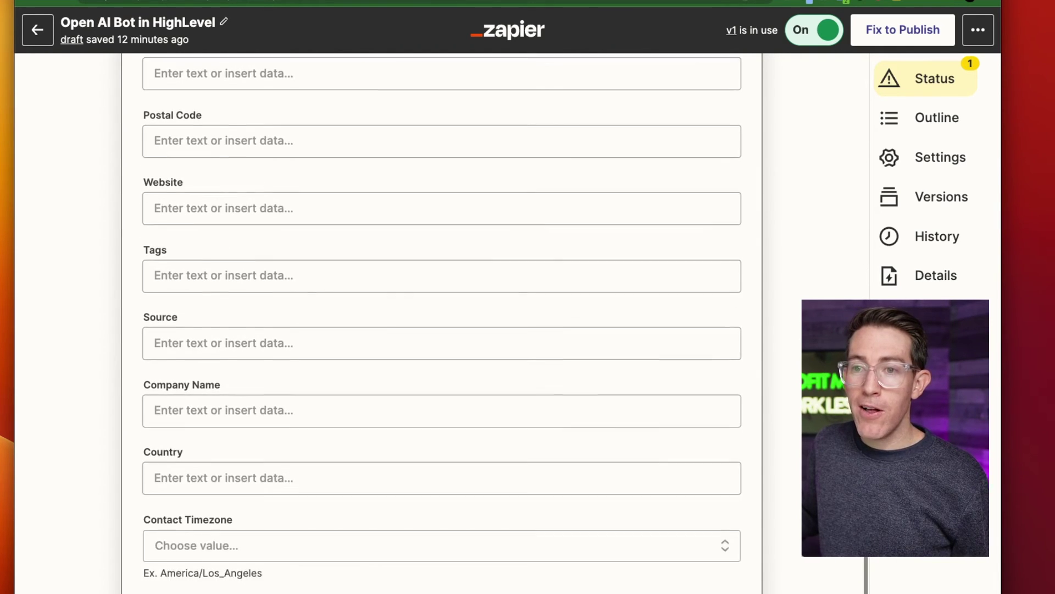
scroll(442, 317, "down", 1)
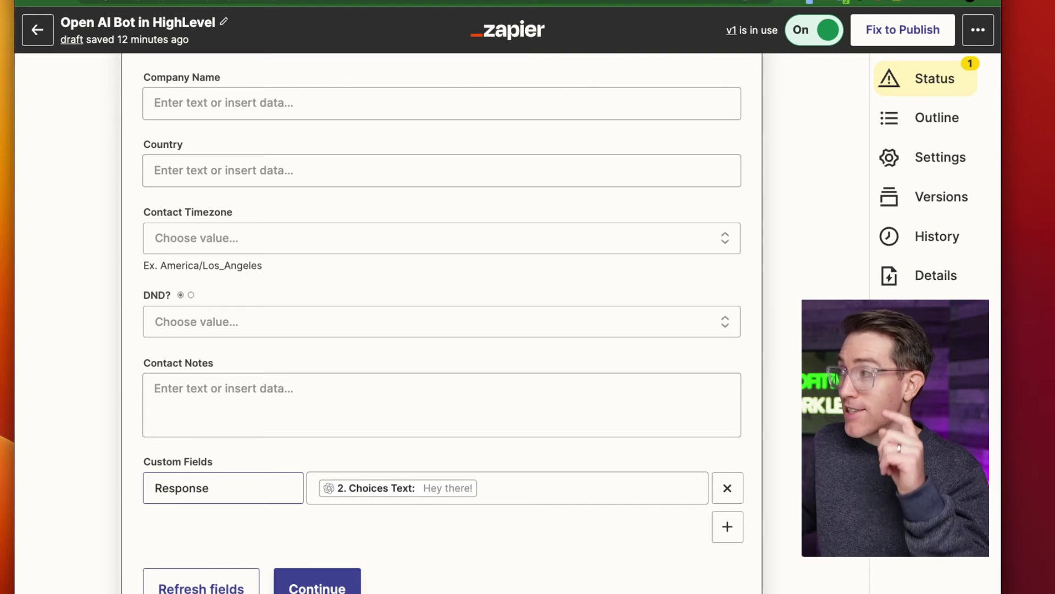
left_click(686, 491)
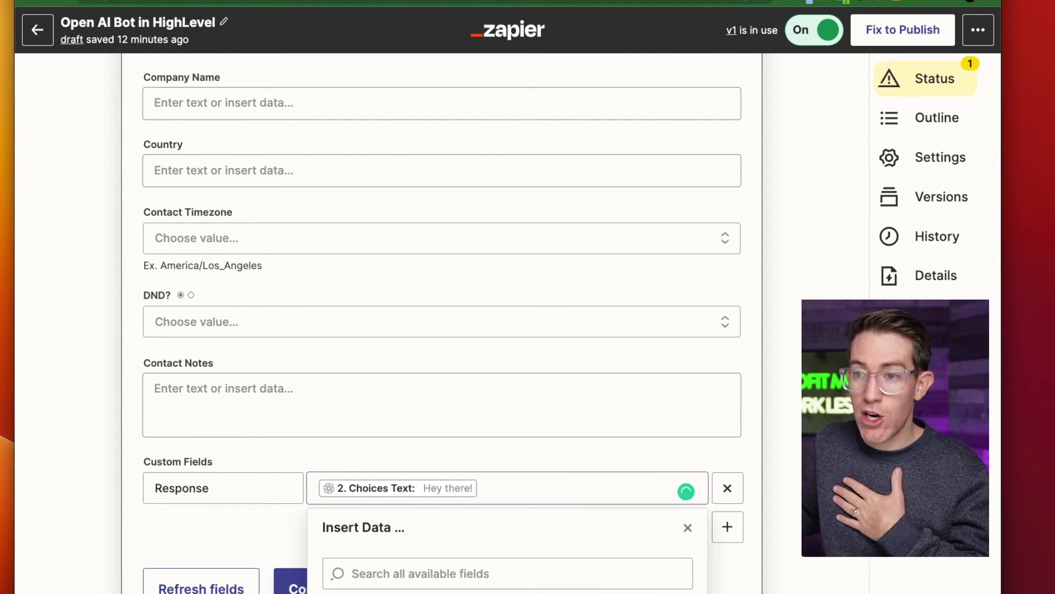
scroll(442, 323, "down", 2)
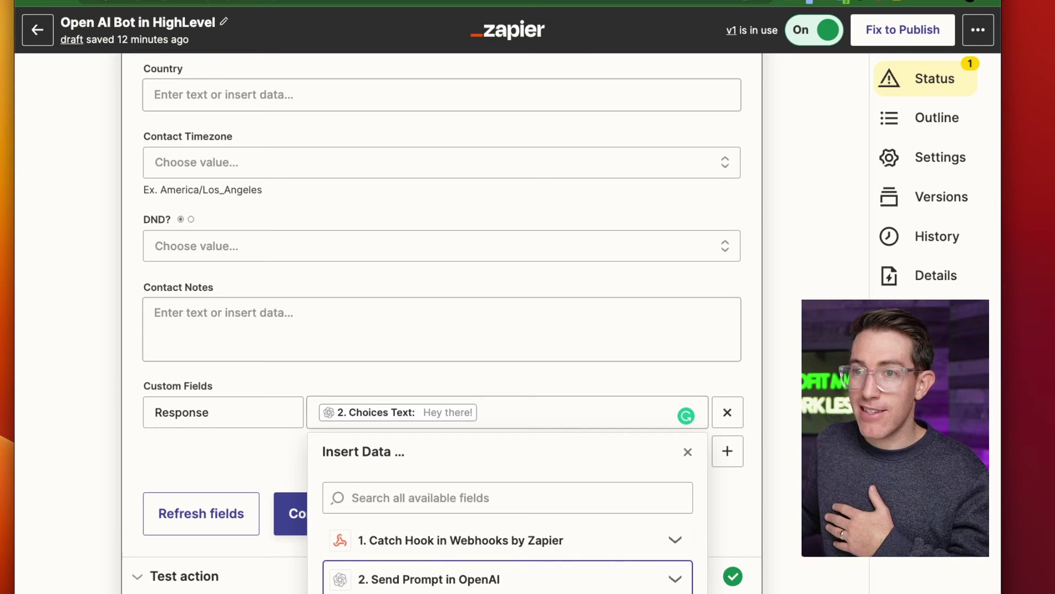
key("Escape")
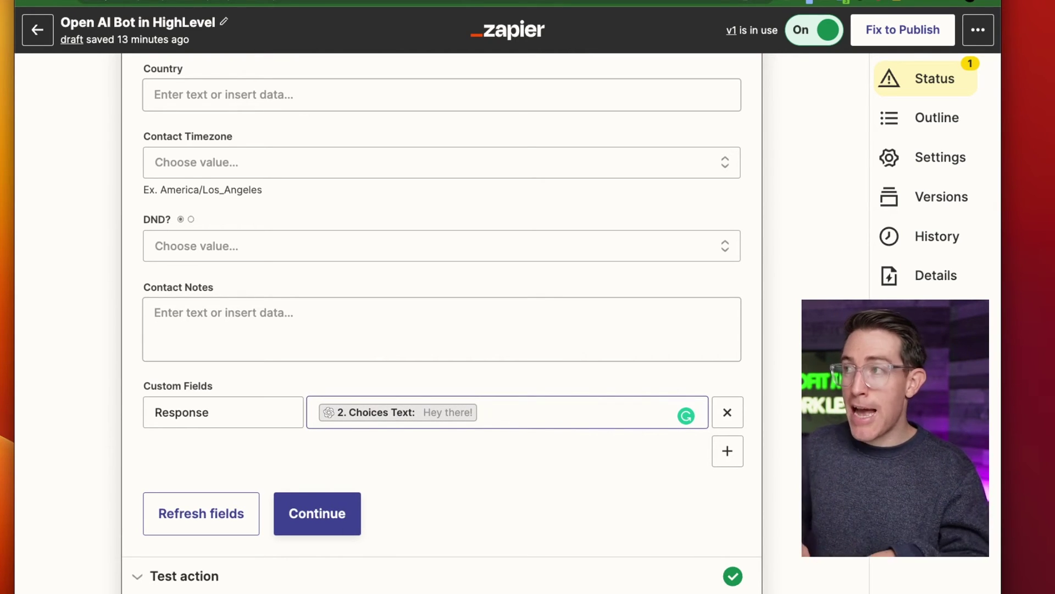
- Look through the Catch Hook and Send Prompt data available for the Full Name field, showing all OpenAI options, without inserting anything
scroll(442, 324, "up", 10)
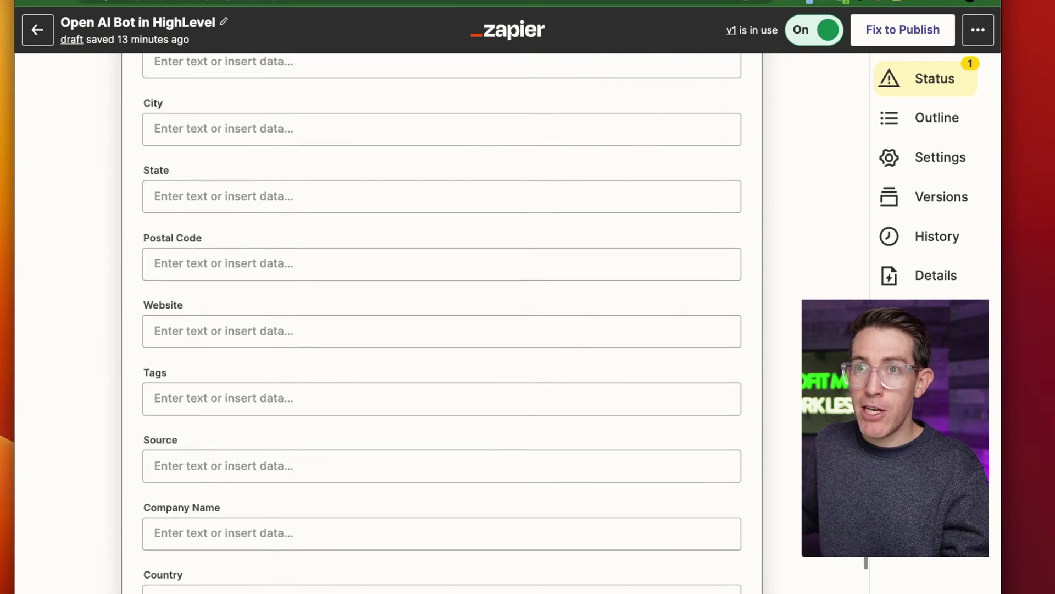
scroll(442, 324, "up", 9)
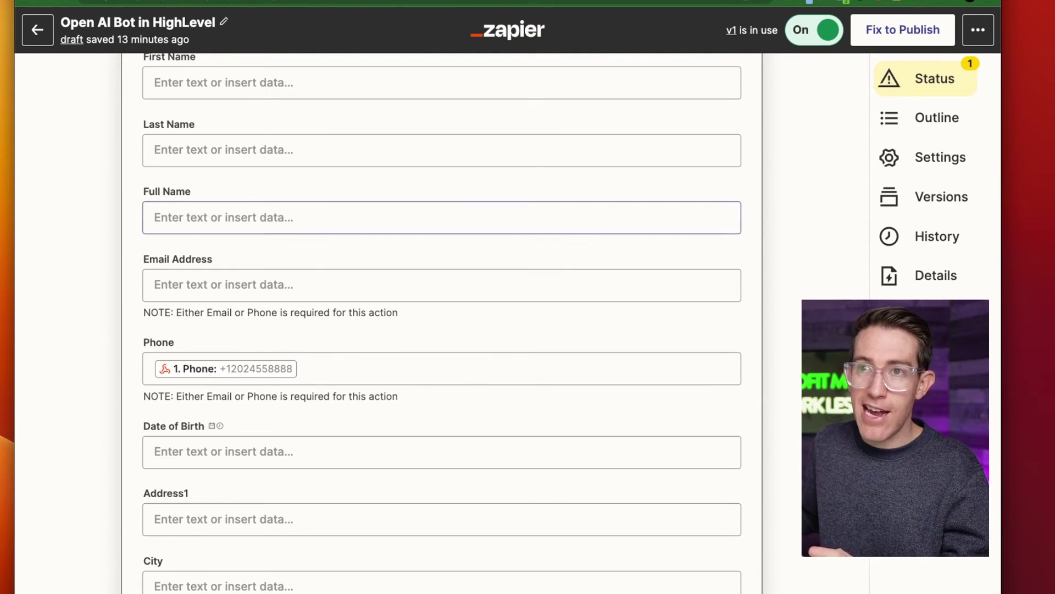
left_click(442, 217)
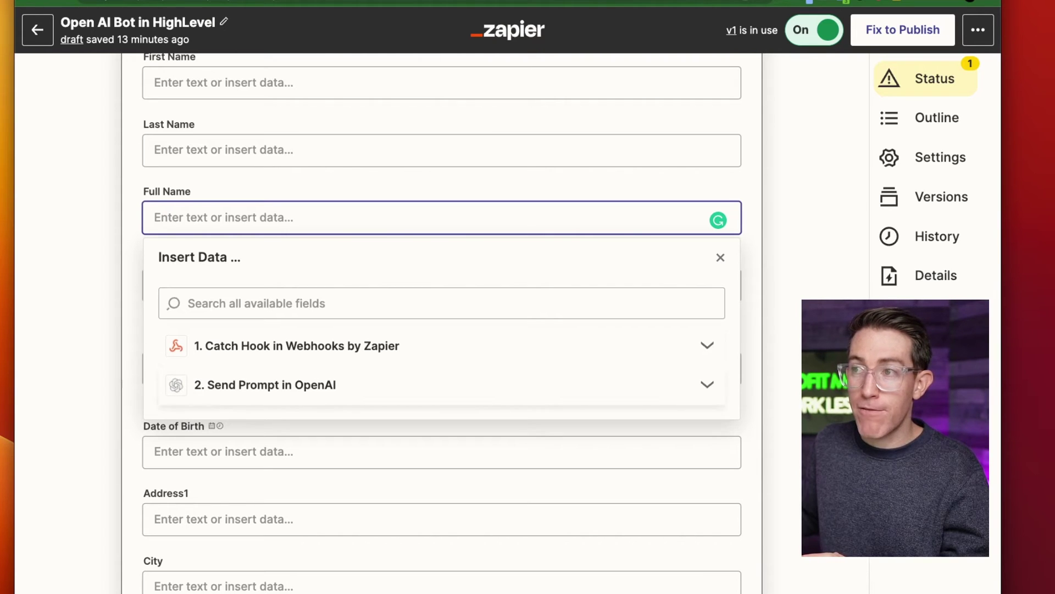
left_click(297, 345)
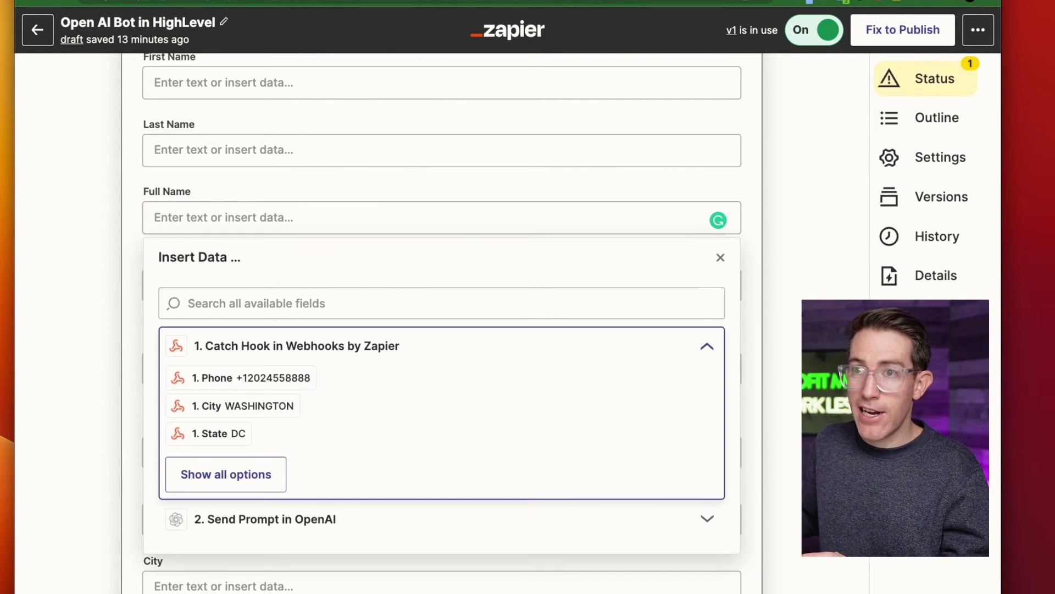
left_click(297, 345)
left_click(297, 384)
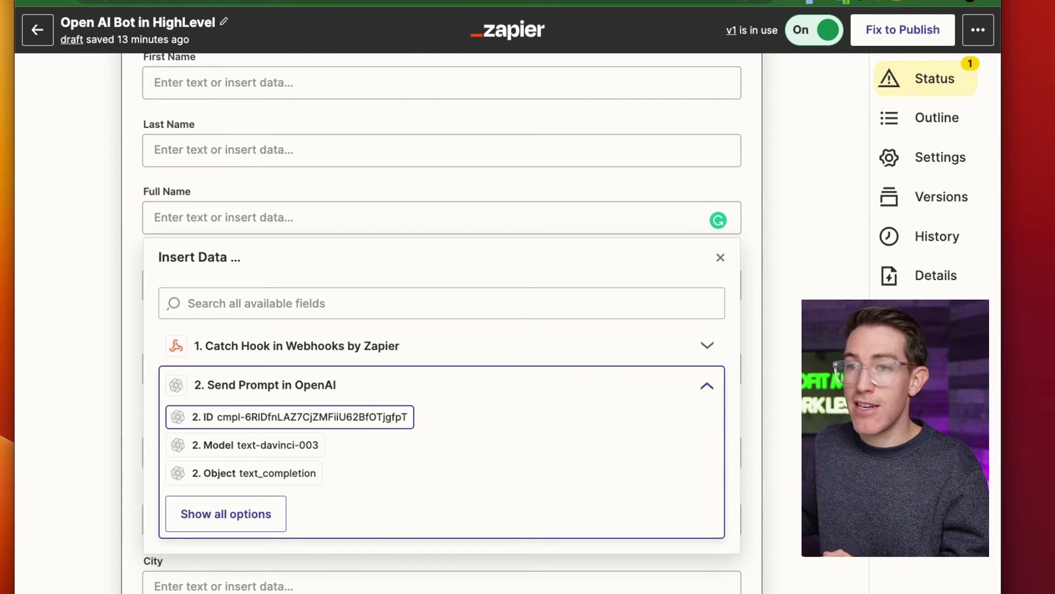
left_click(225, 513)
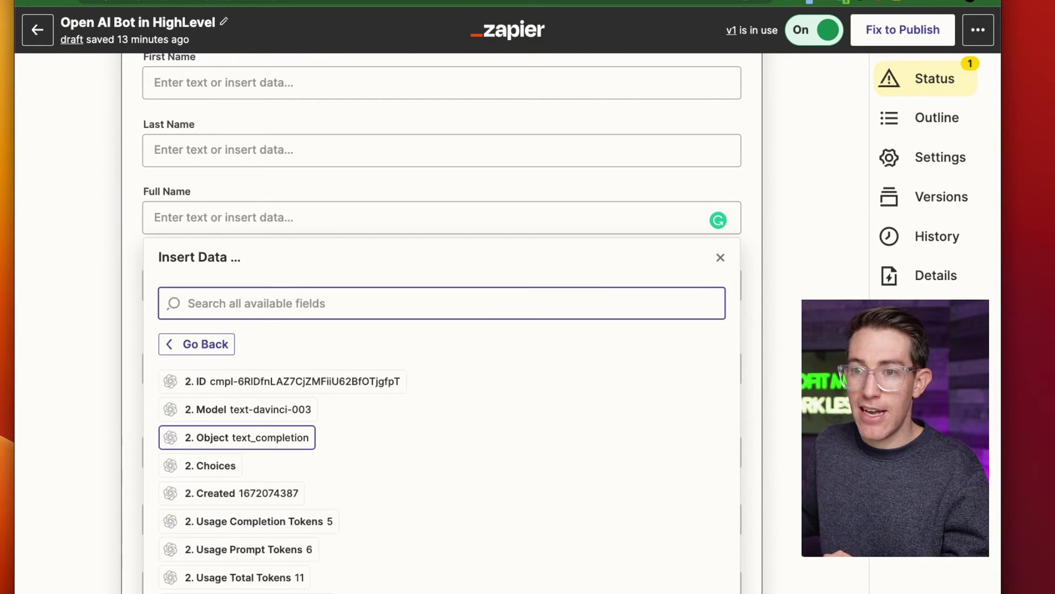
scroll(237, 439, "down", 5)
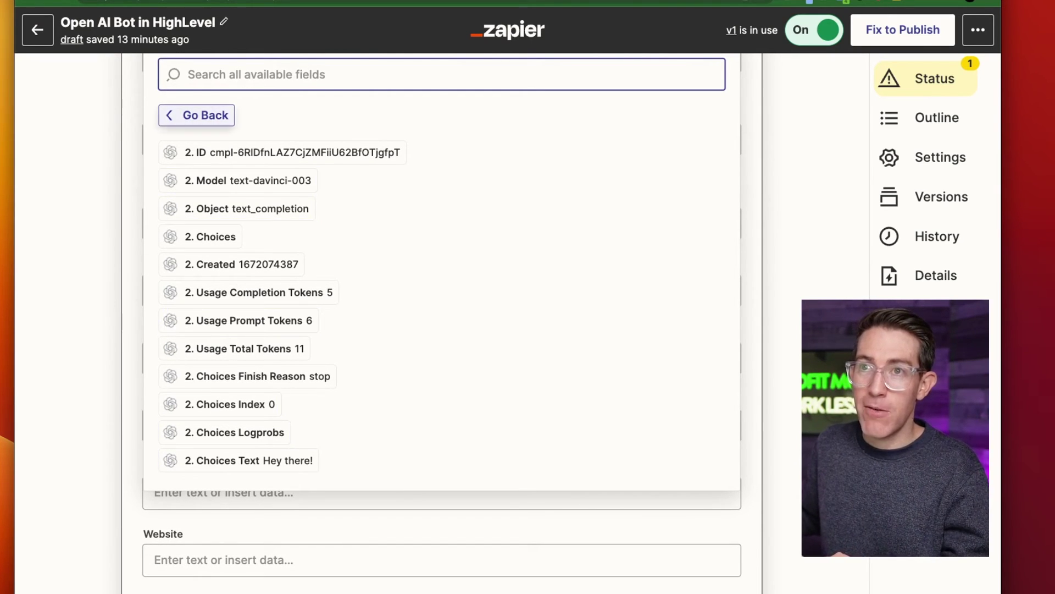
key("Escape")
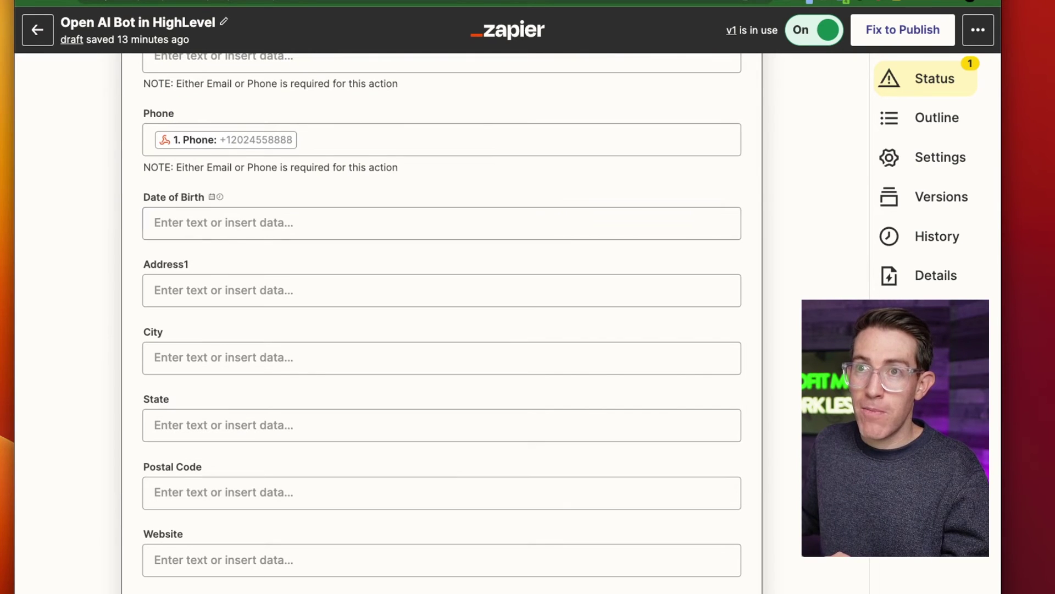
- Review the zap's step order and the Update Contact setup fields once more, from location through contact timezone
scroll(441, 324, "down", 6)
scroll(442, 324, "up", 10)
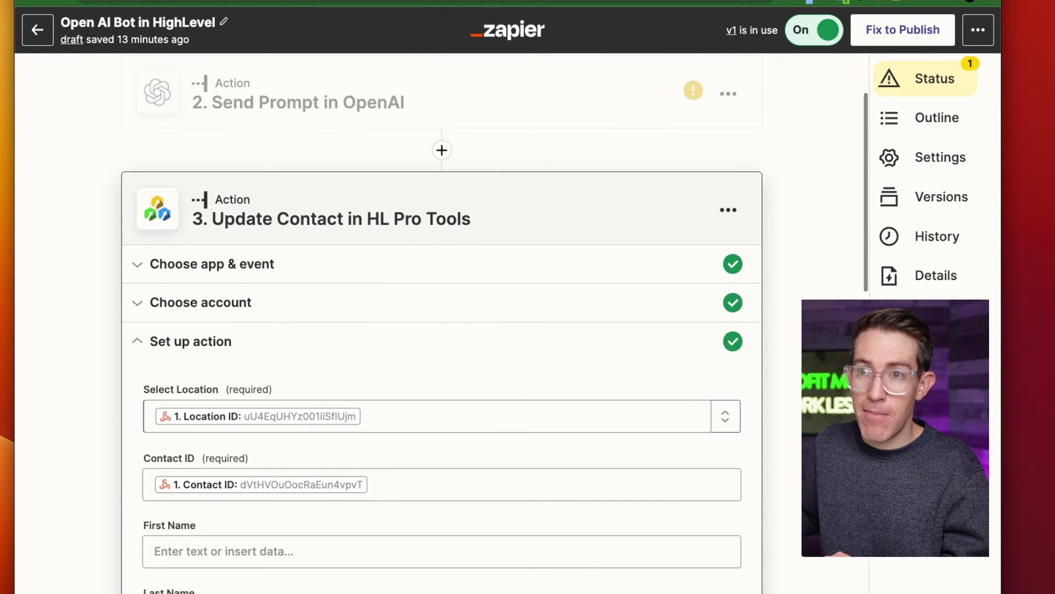
scroll(442, 187, "up", 2)
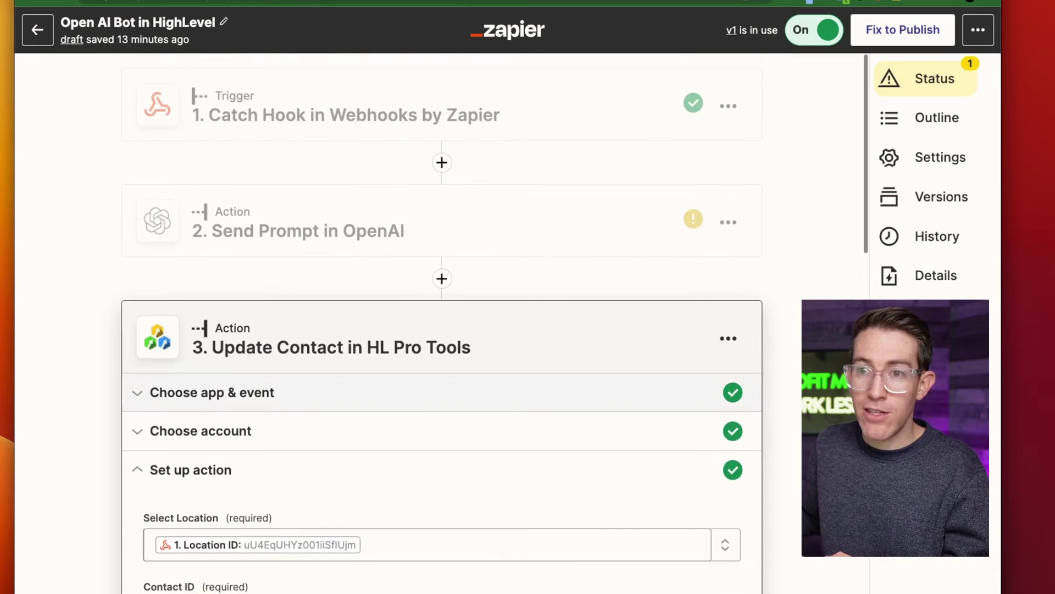
scroll(441, 186, "down", 4)
scroll(441, 187, "down", 8)
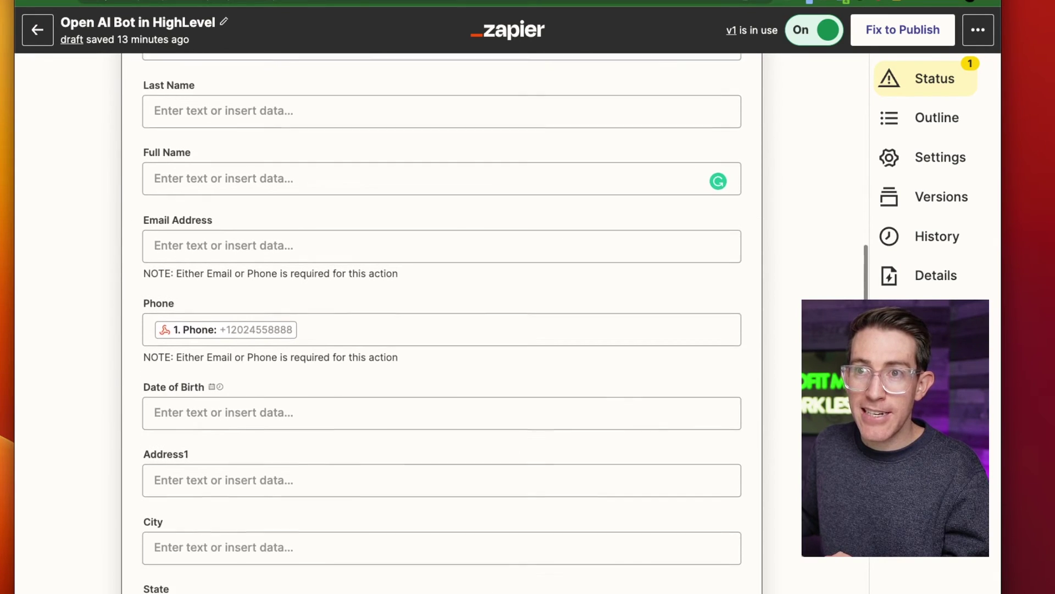
scroll(442, 324, "down", 12)
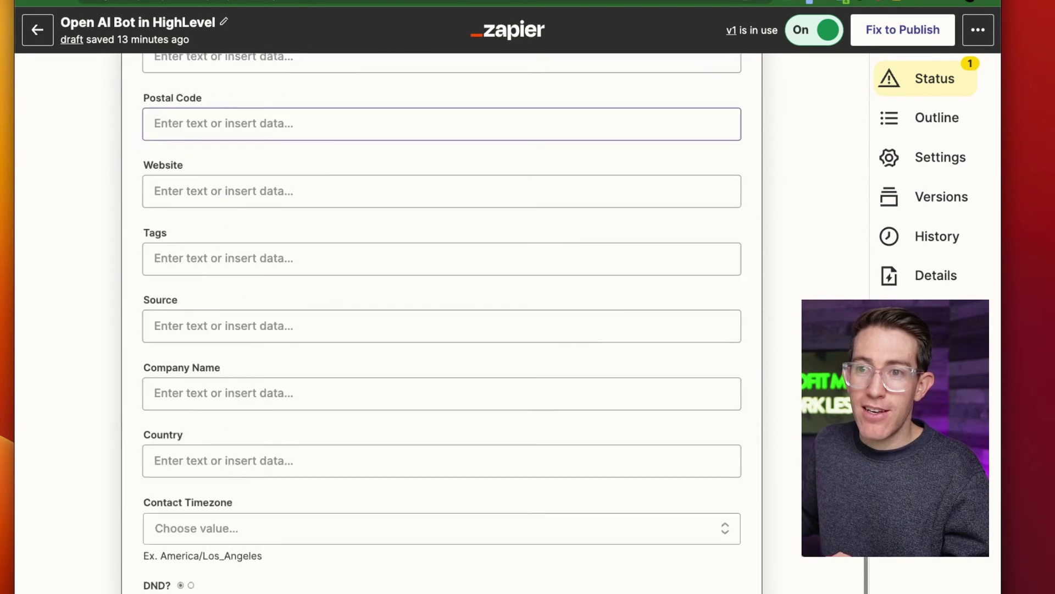
scroll(442, 324, "down", 2)
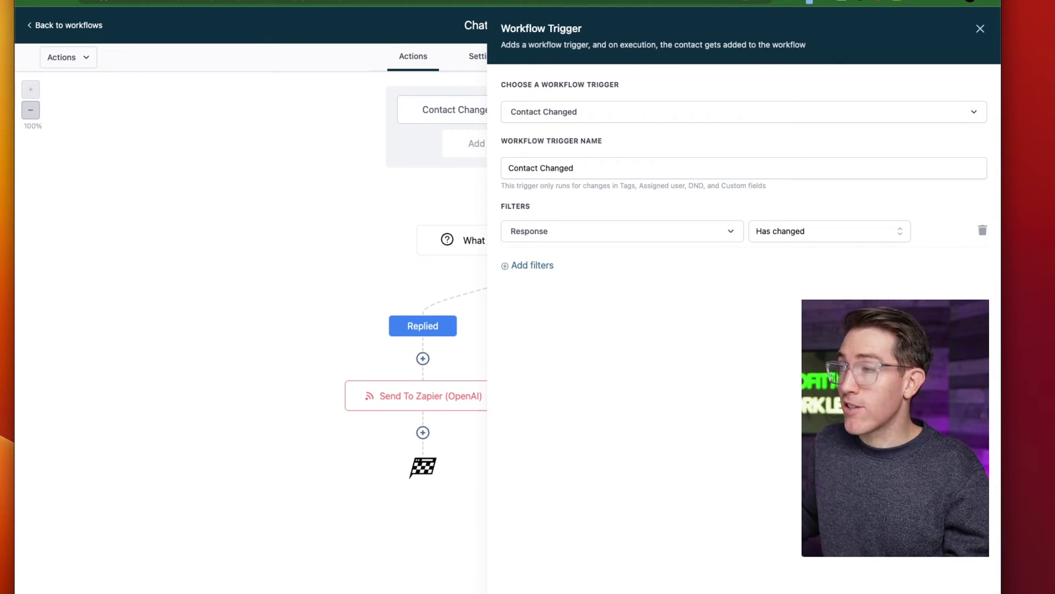
- In the HighLevel workflow, close the Contact Changed trigger and review the {{contact.response}} message in the Send Response SMS action
left_click(980, 28)
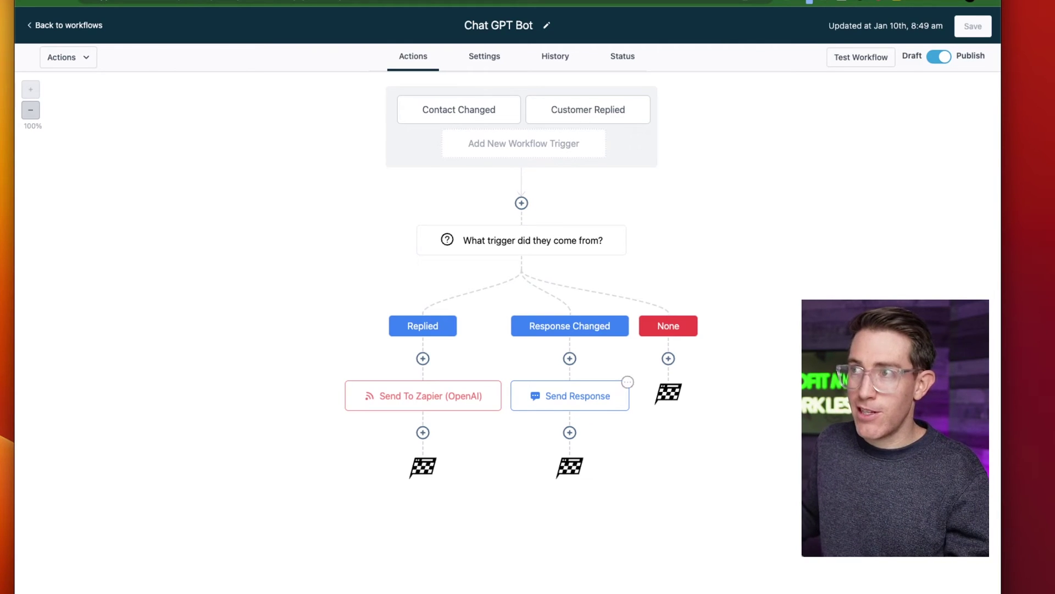
left_click(572, 396)
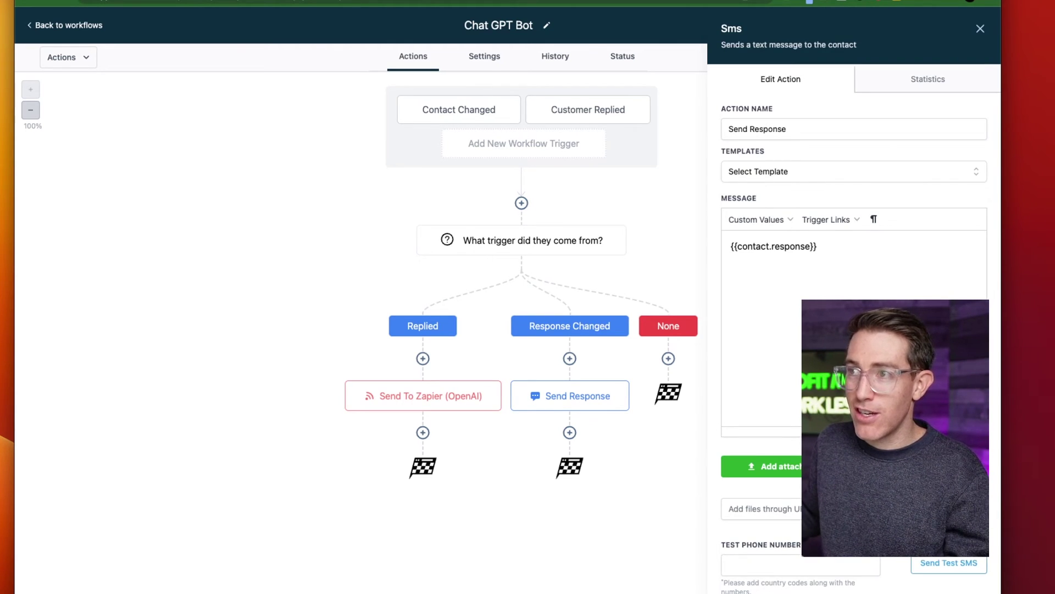
left_click_drag(730, 246, 817, 246)
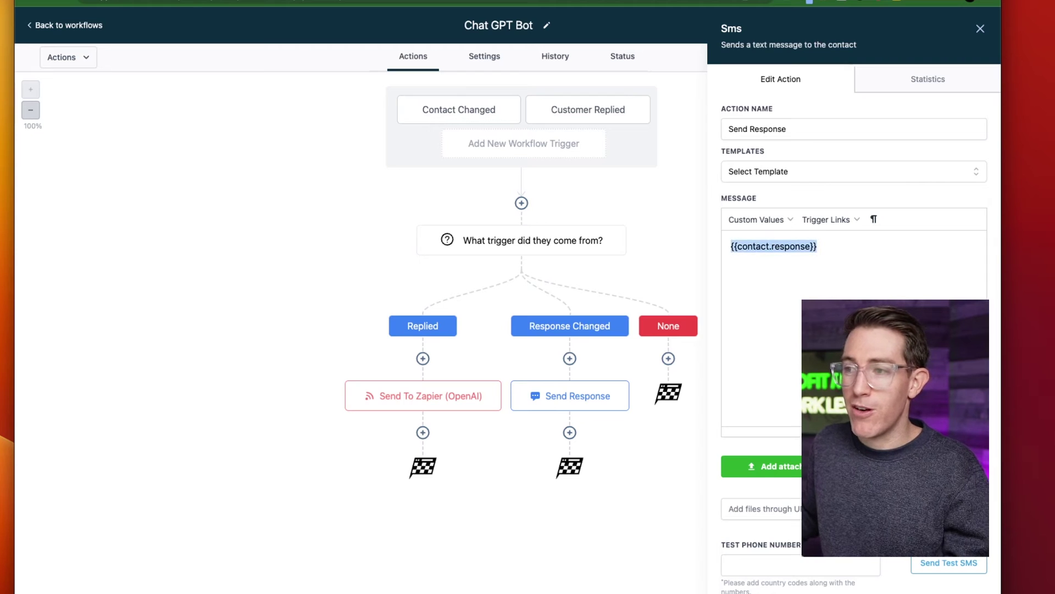
key("Escape")
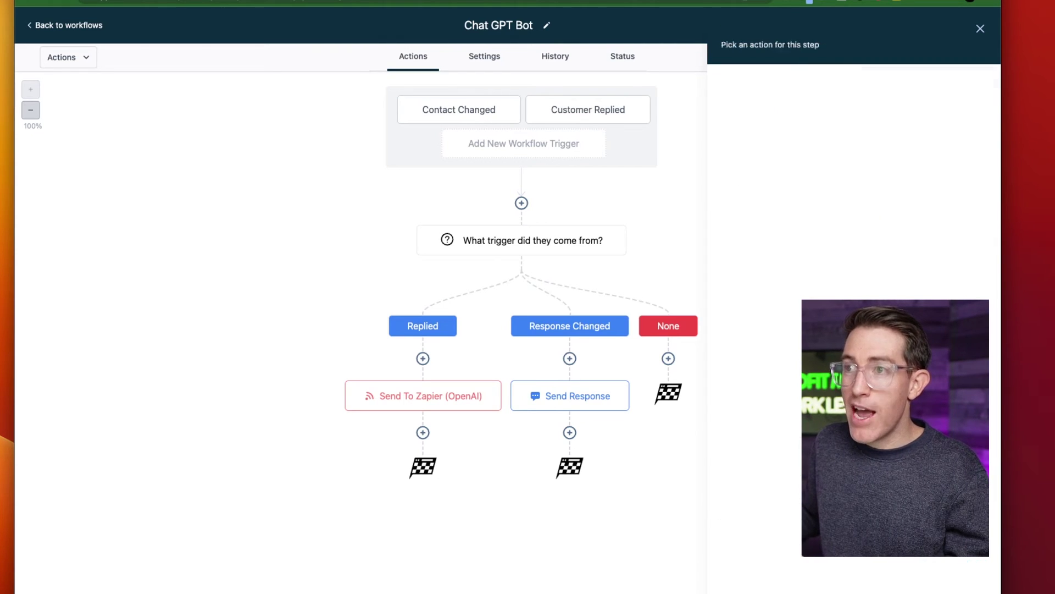